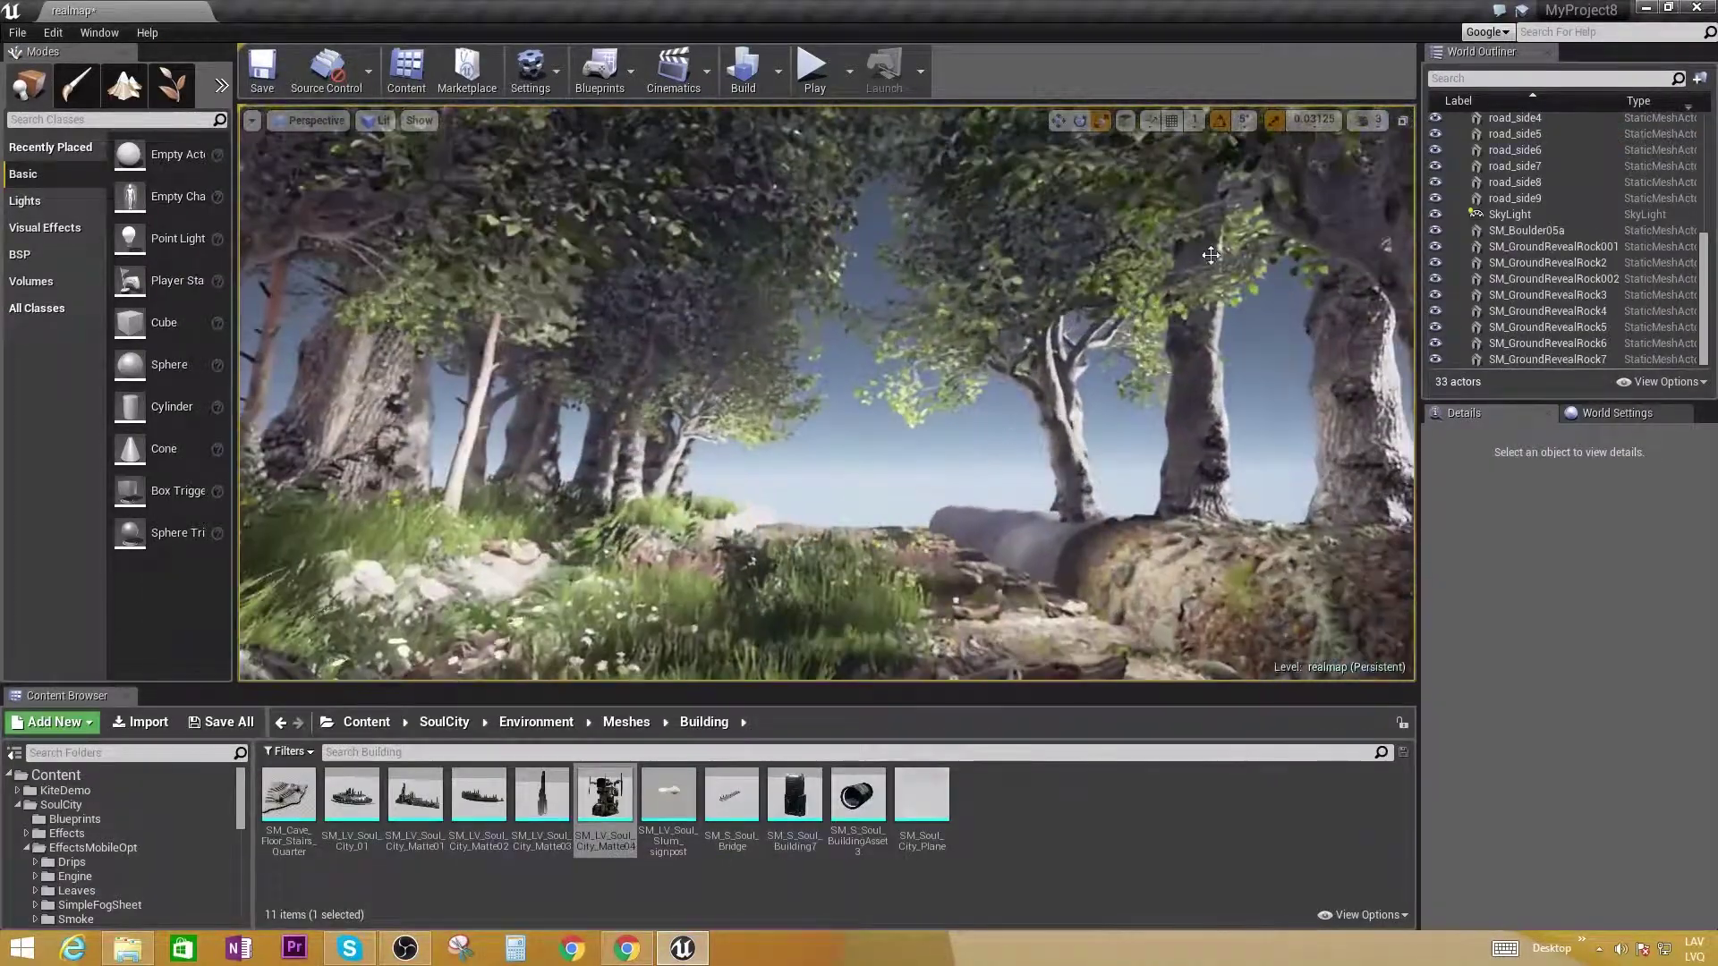
pyautogui.scroll(6, 1437, 201)
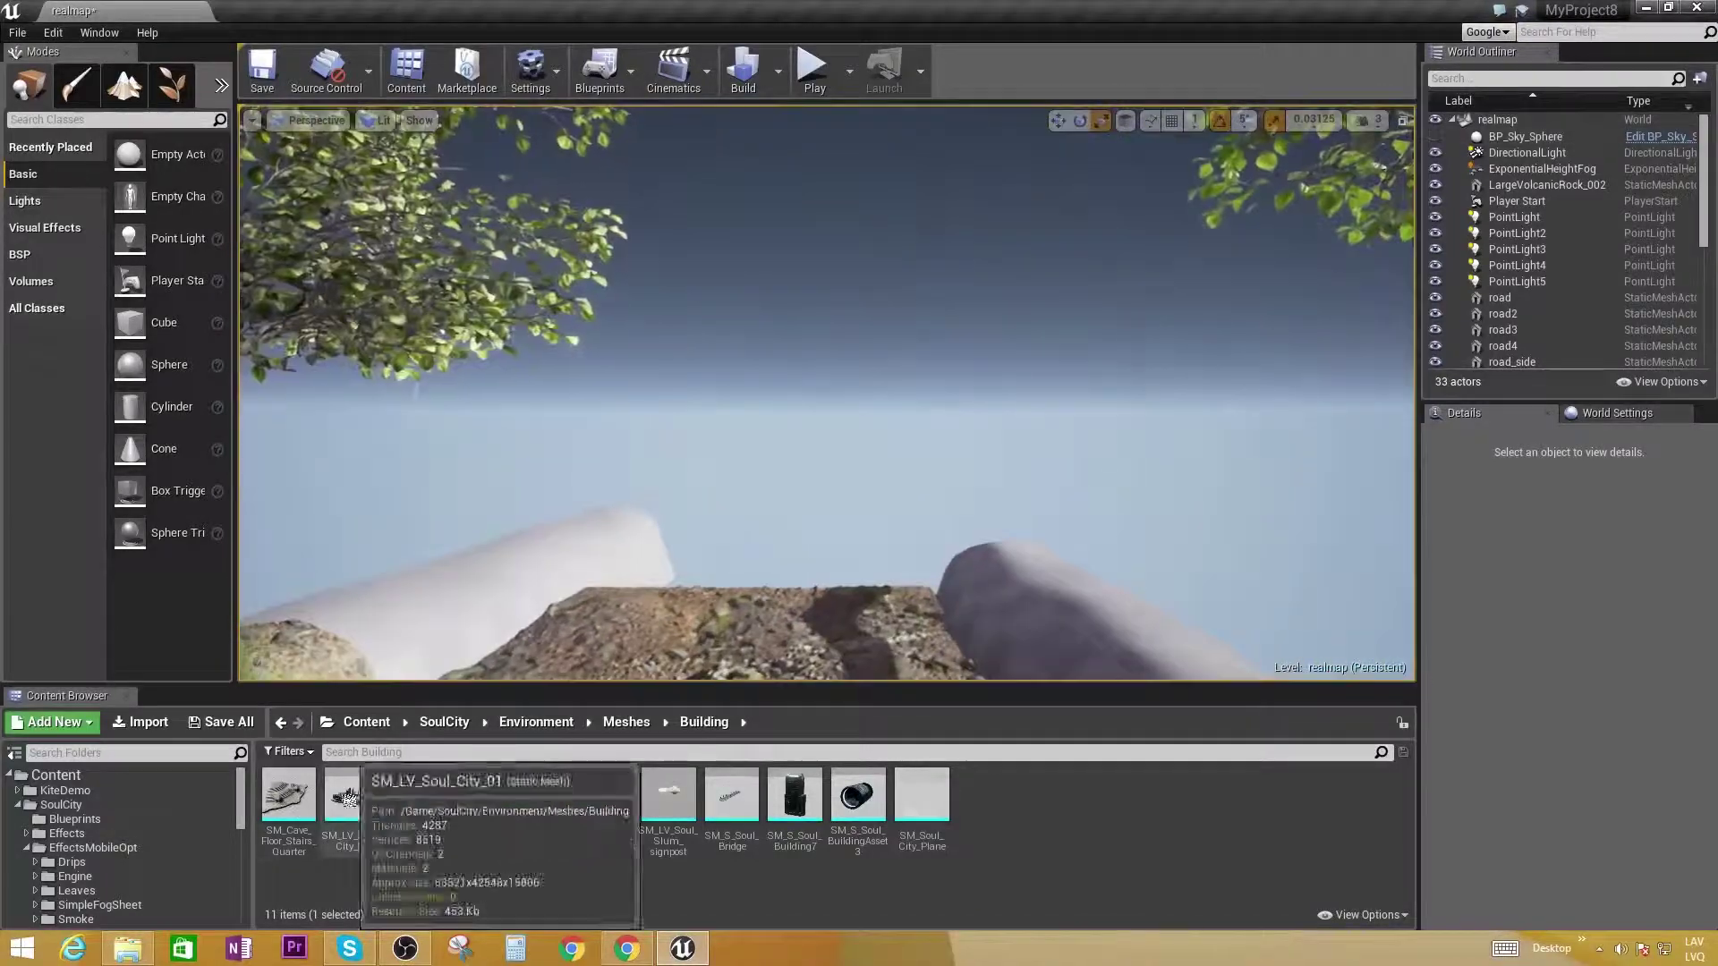
# Place the SM_LV_Soul_City_01 mesh in the level and rotate it around its vertical axis
pyautogui.moveTo(348, 797); pyautogui.dragTo(564, 473)
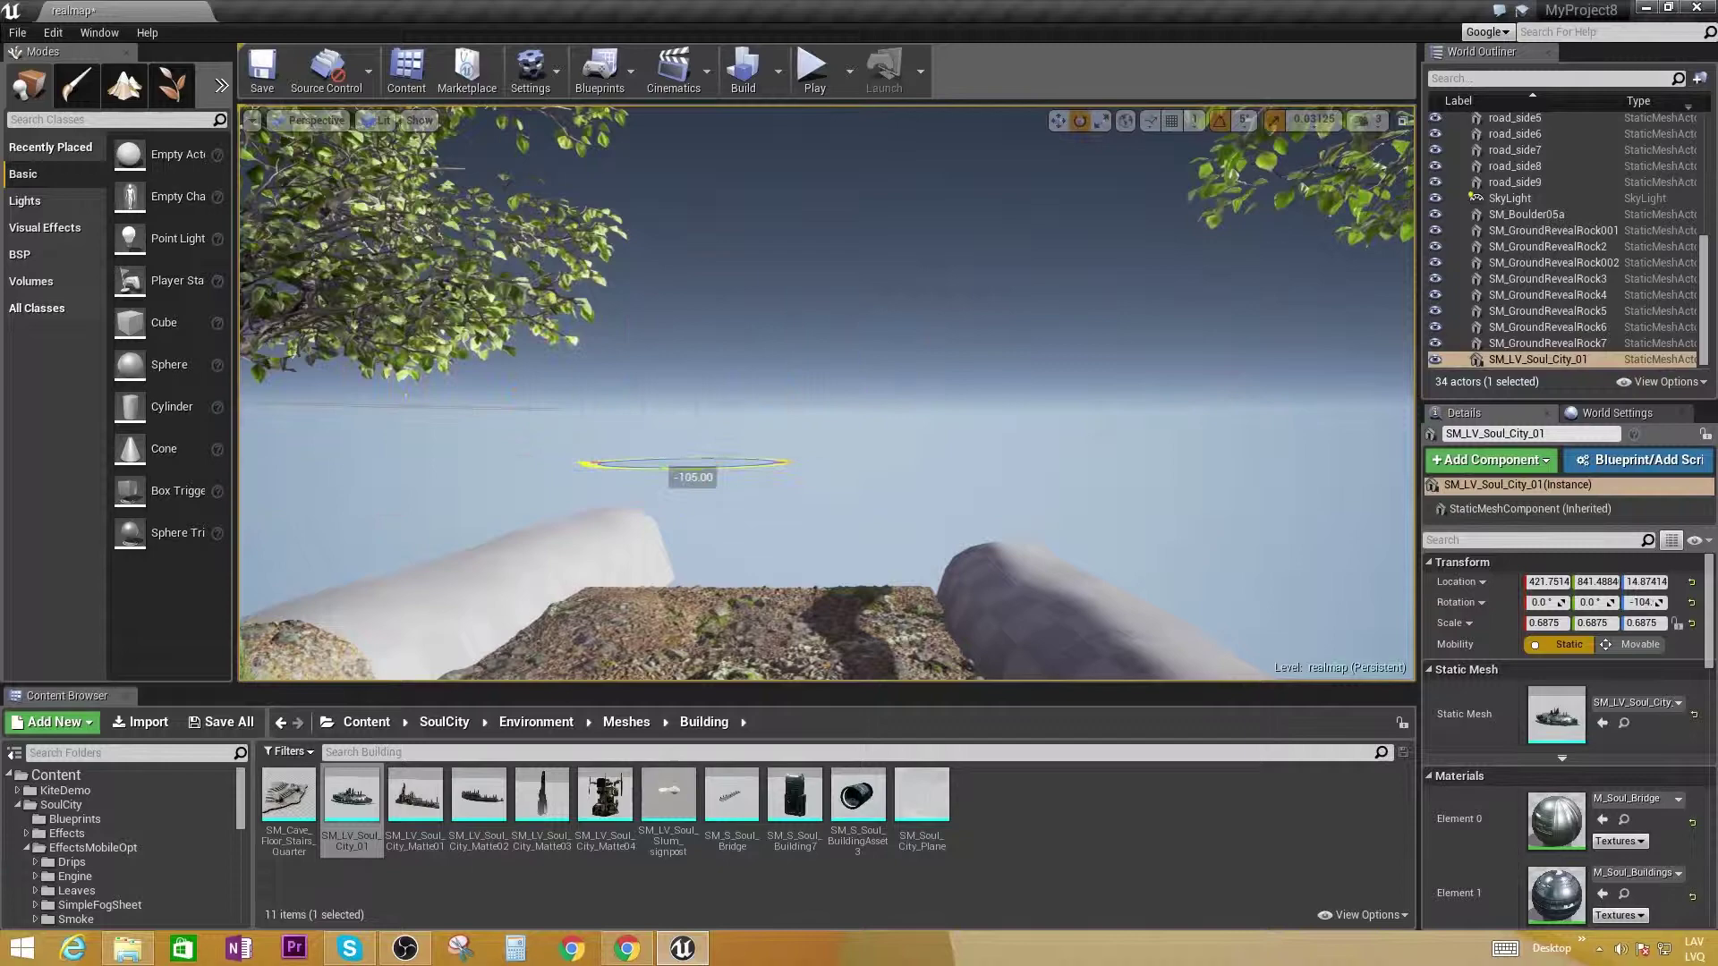
pyautogui.moveTo(672, 478); pyautogui.dragTo(672, 478, button='right')
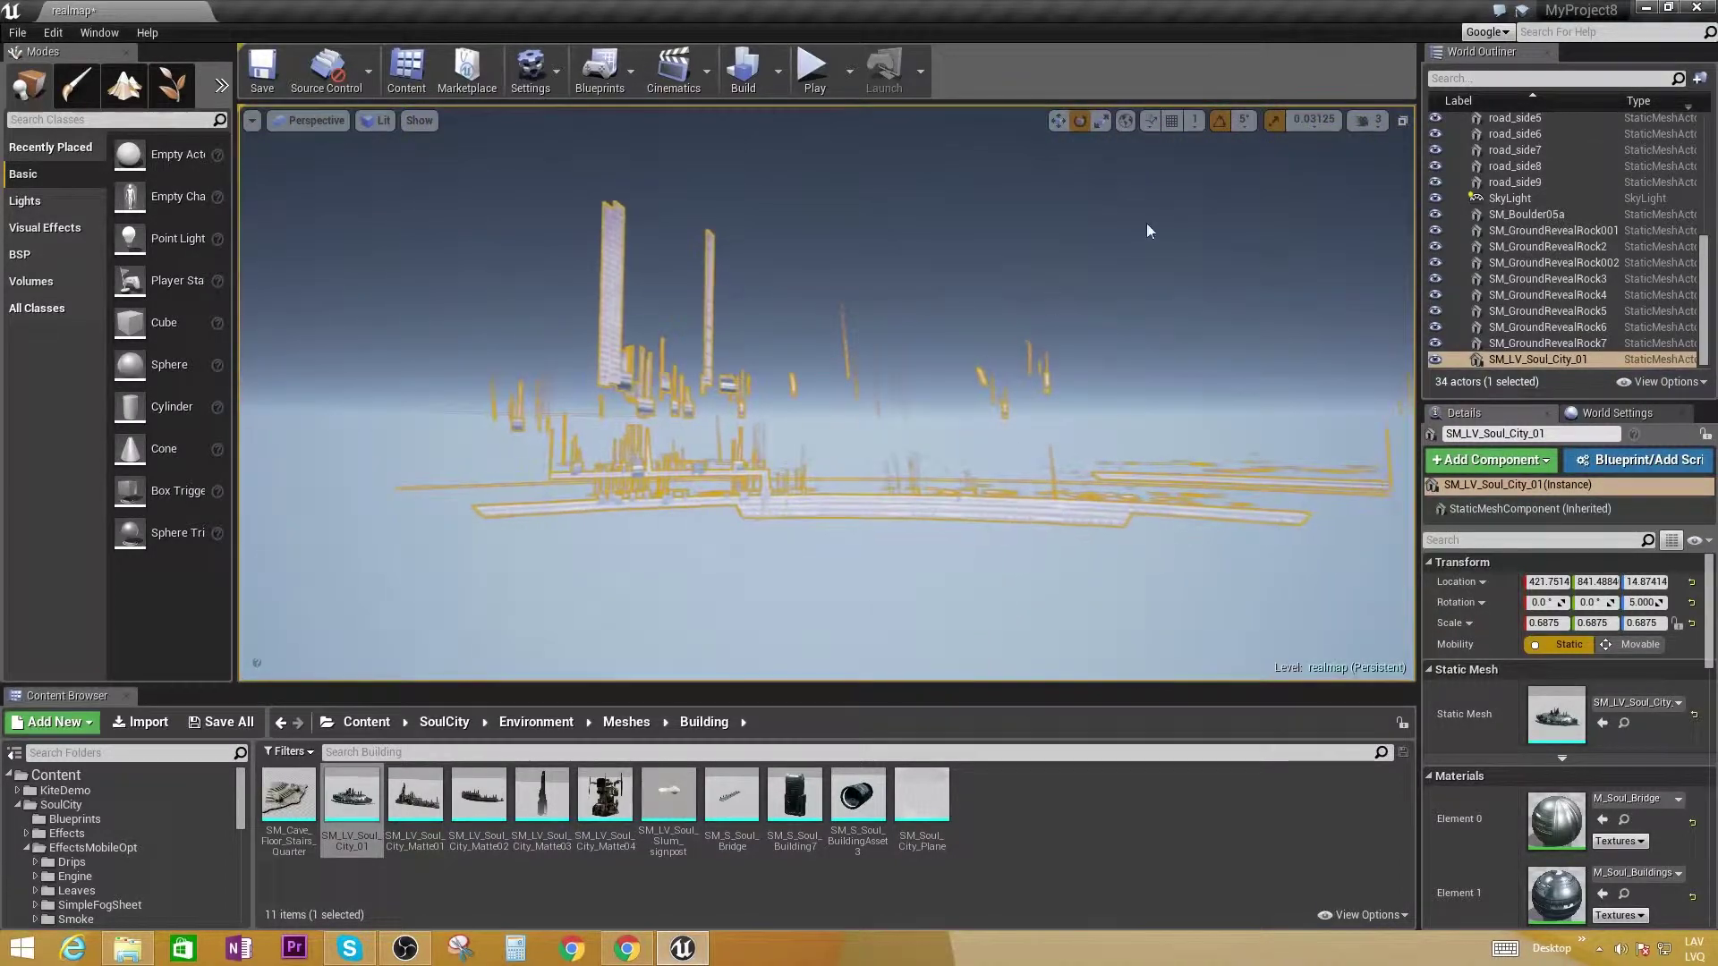
pyautogui.press('f')
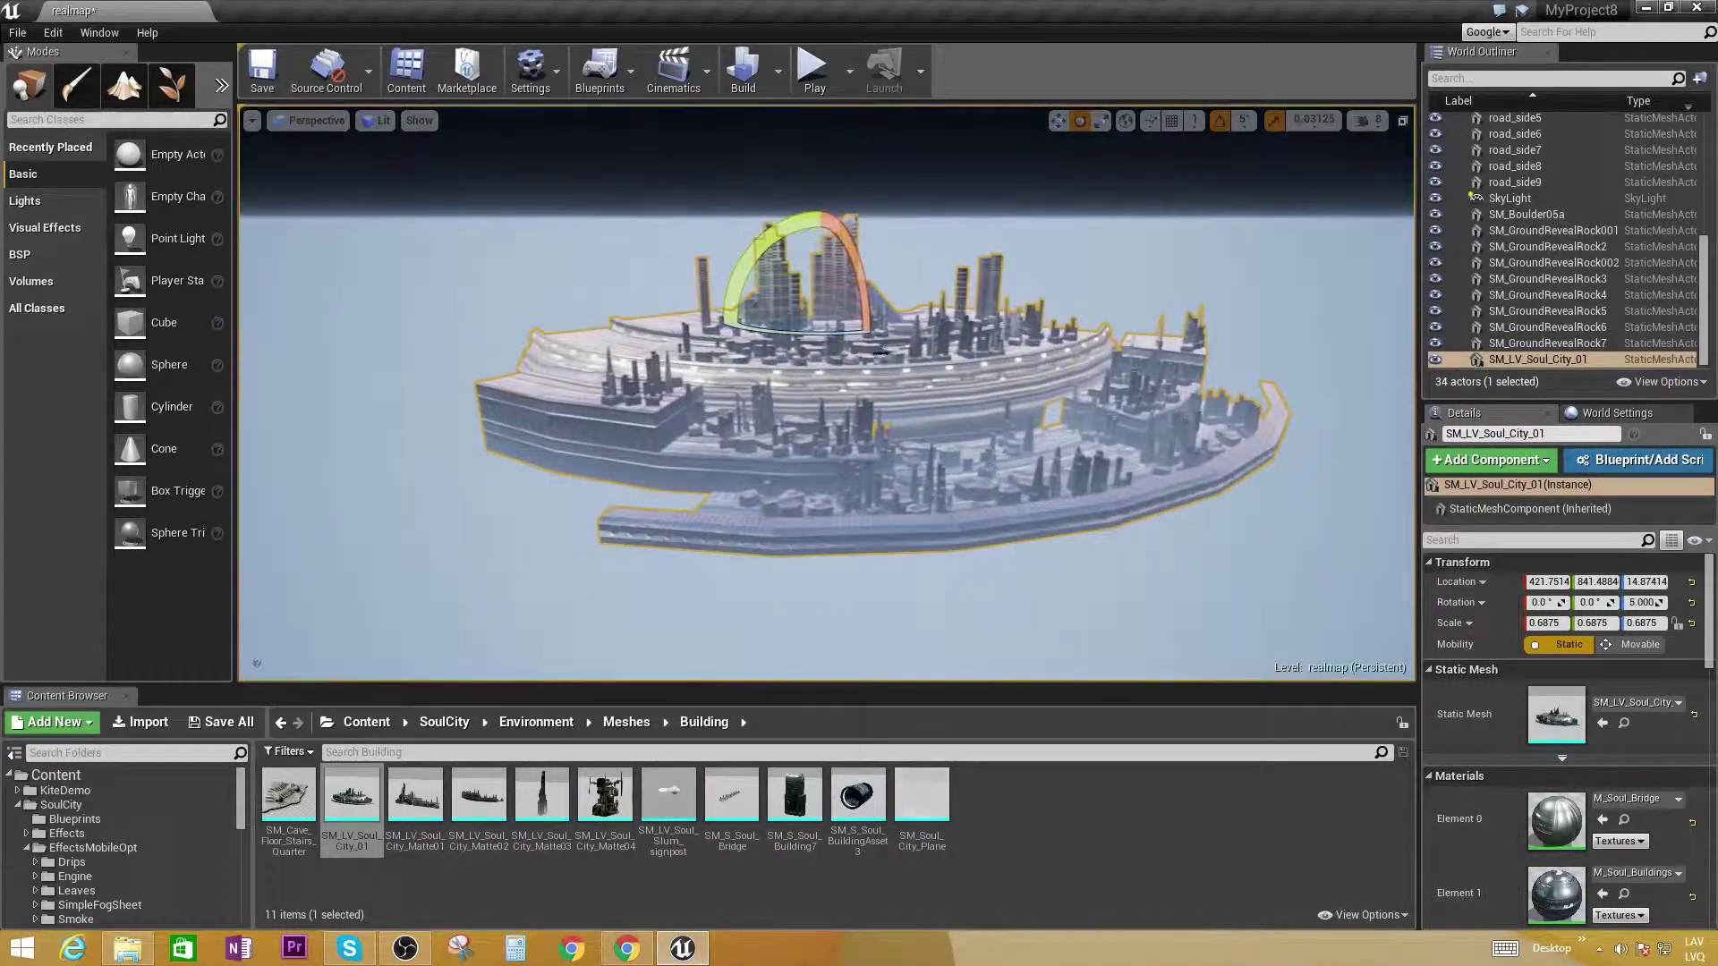
pyautogui.moveTo(805, 221); pyautogui.dragTo(887, 222)
pyautogui.moveTo(1046, 531); pyautogui.dragTo(1046, 531, button='right')
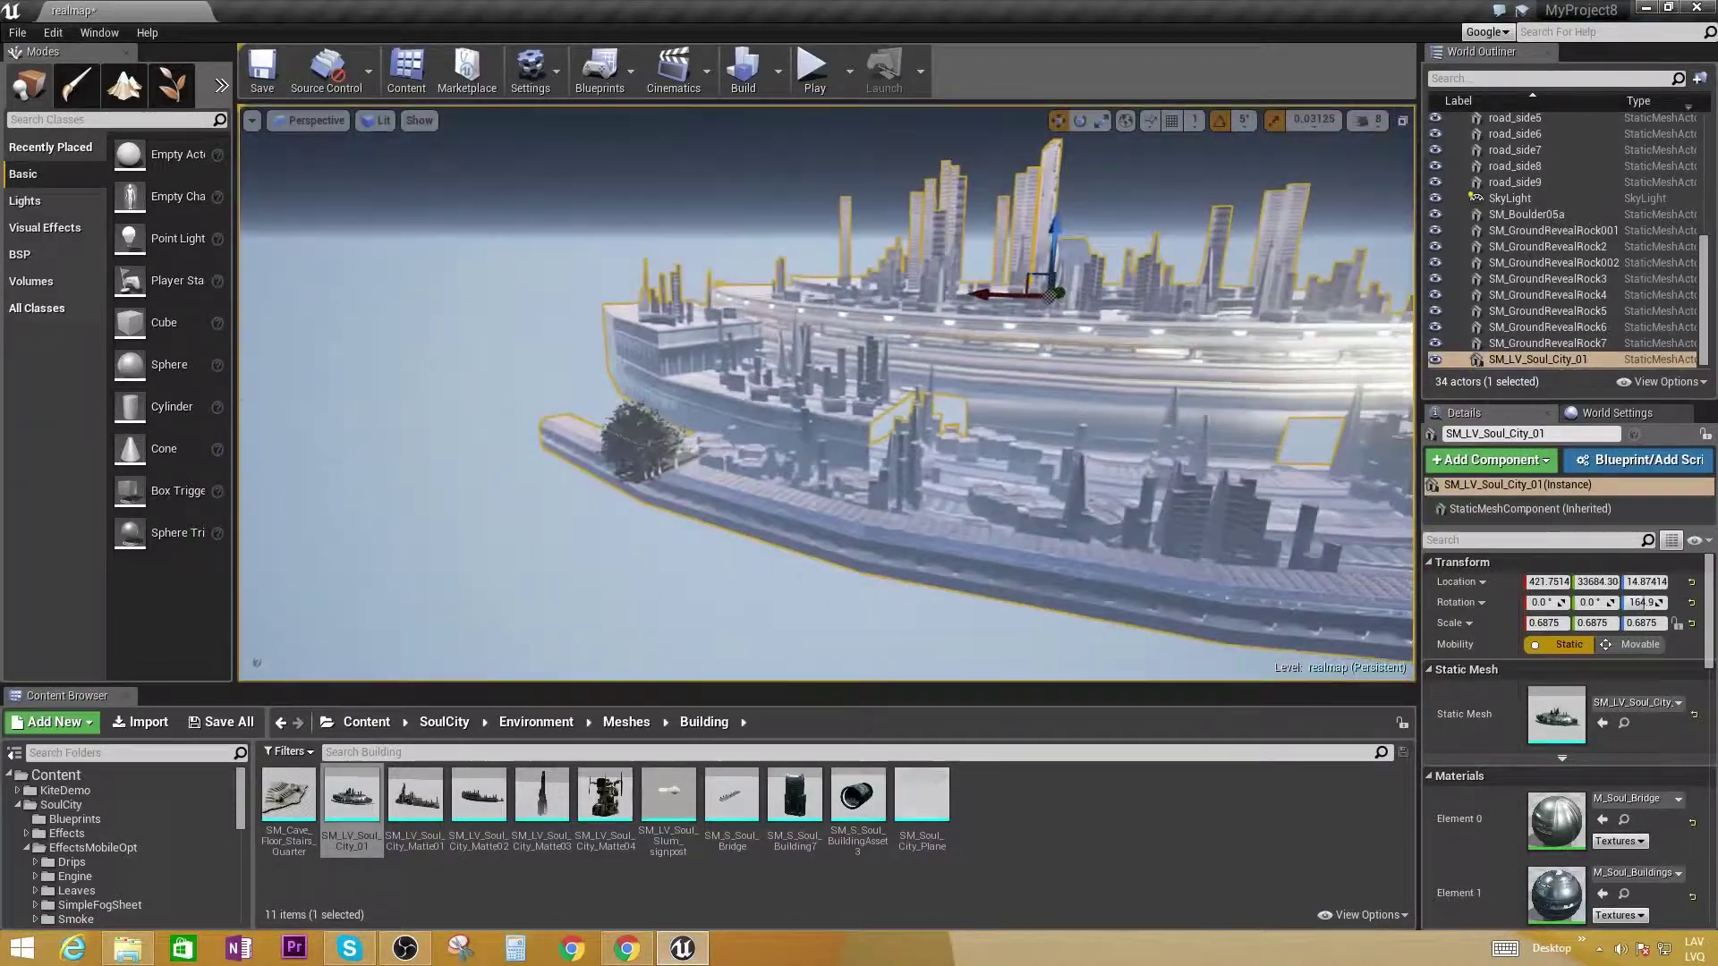
# Push the city mesh far beyond the forest and raise it higher into the sky
pyautogui.moveTo(1054, 292); pyautogui.dragTo(792, 621)
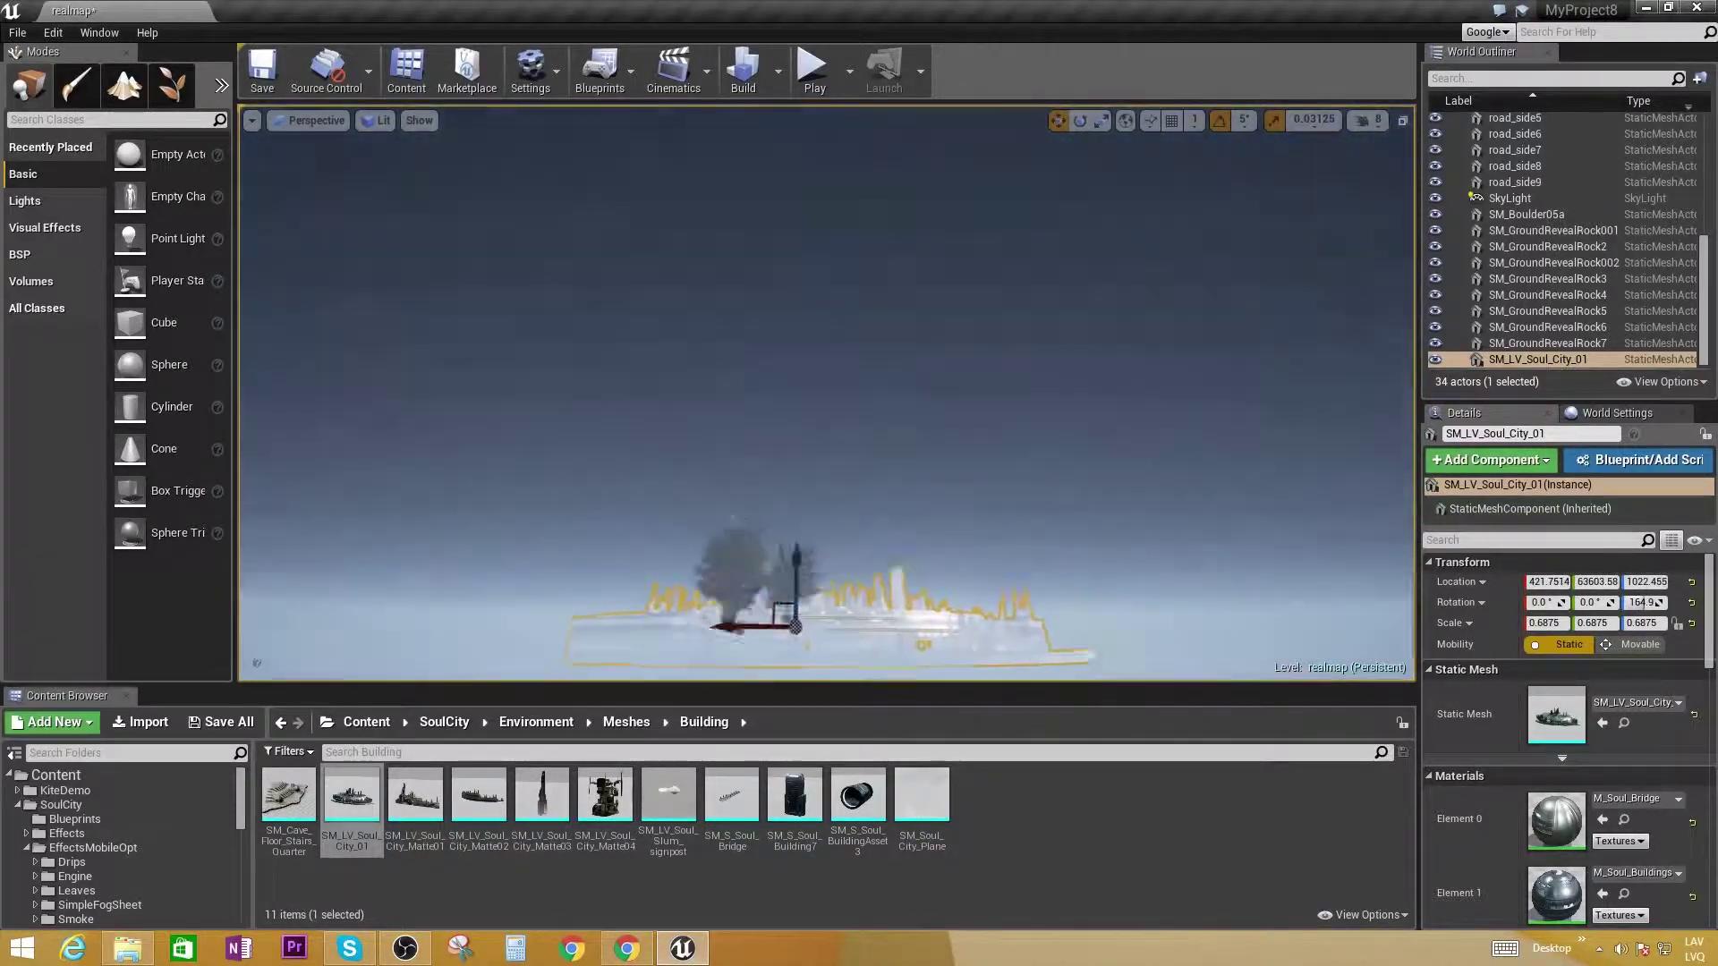
pyautogui.moveTo(1045, 531); pyautogui.dragTo(1054, 560, button='right')
pyautogui.click(1367, 120)
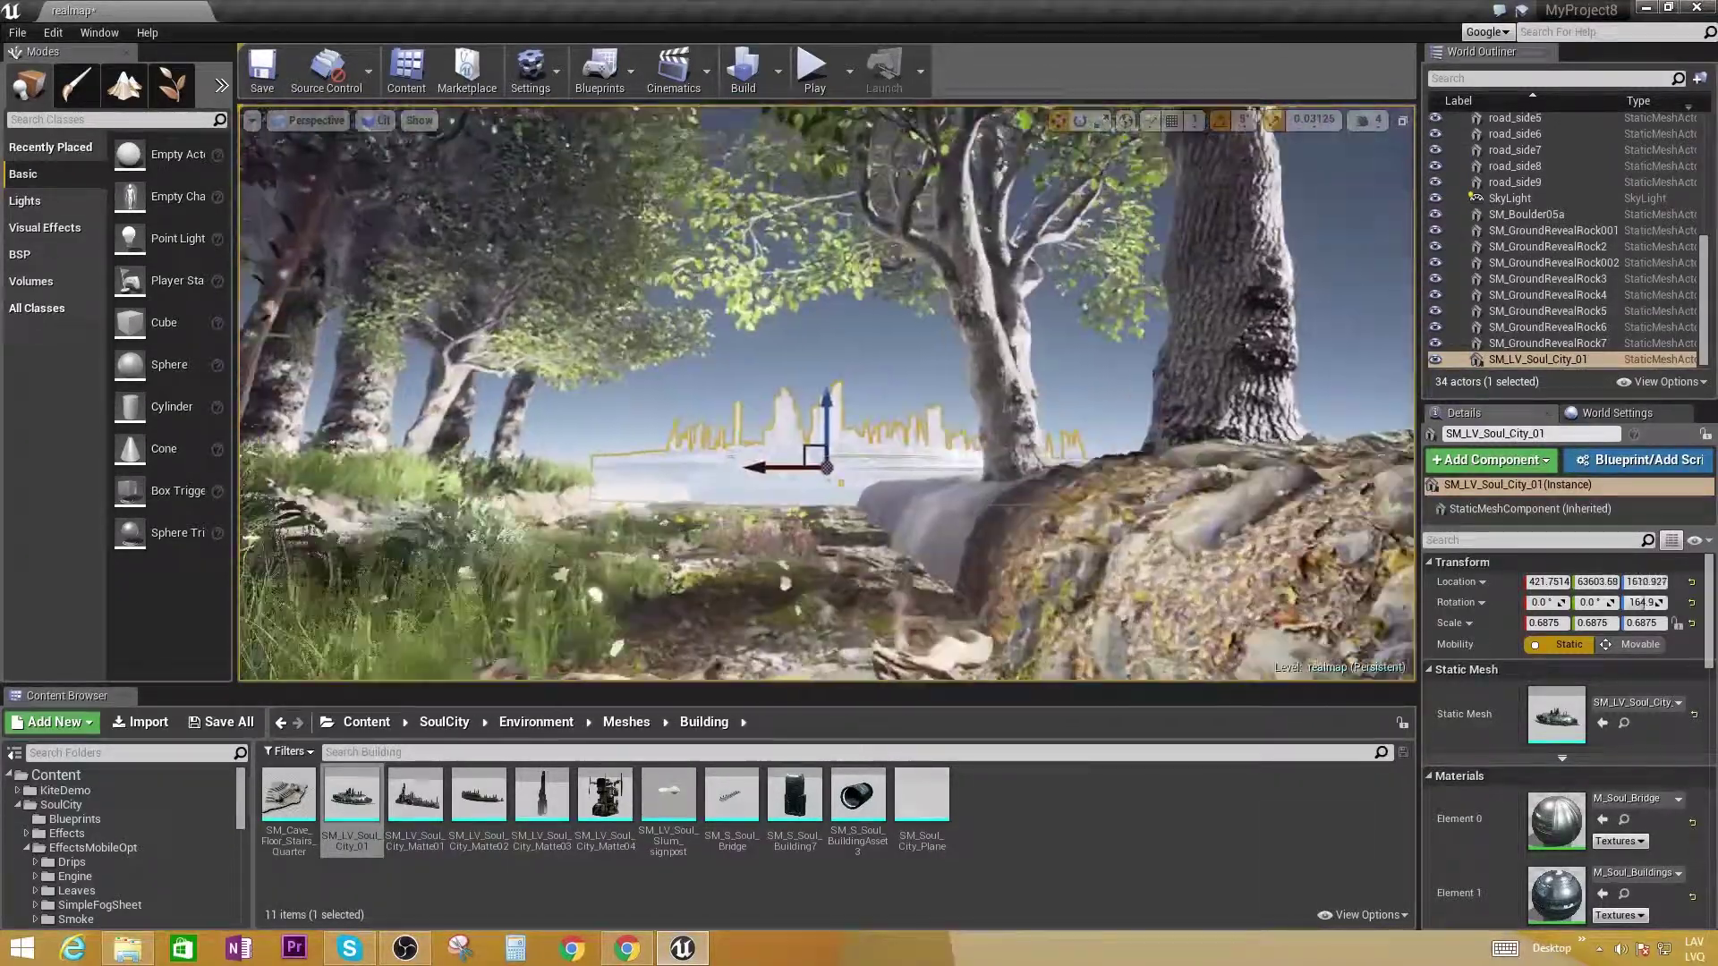
pyautogui.keyDown('shift'); pyautogui.moveTo(827, 430); pyautogui.dragTo(826, 431); pyautogui.keyUp('shift')
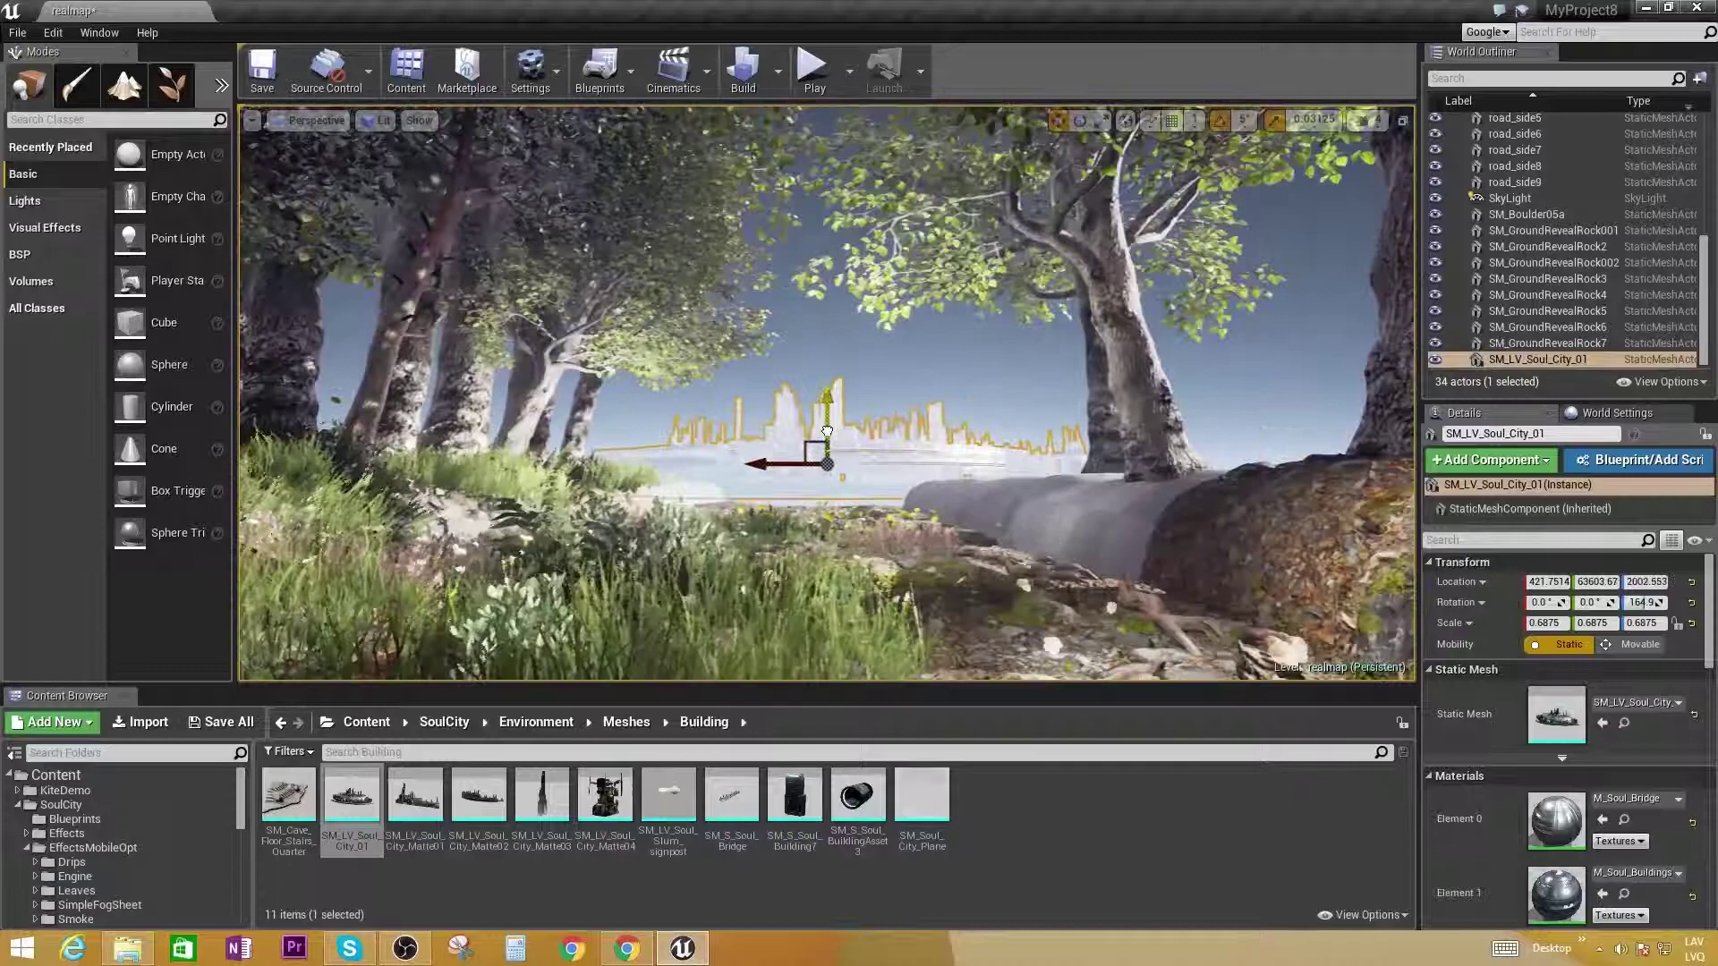
# Enlarge the city skyline slightly and drop SM_LV_Soul_City_Matte01 into the level
pyautogui.moveTo(1547, 623); pyautogui.dragTo(1546, 623)
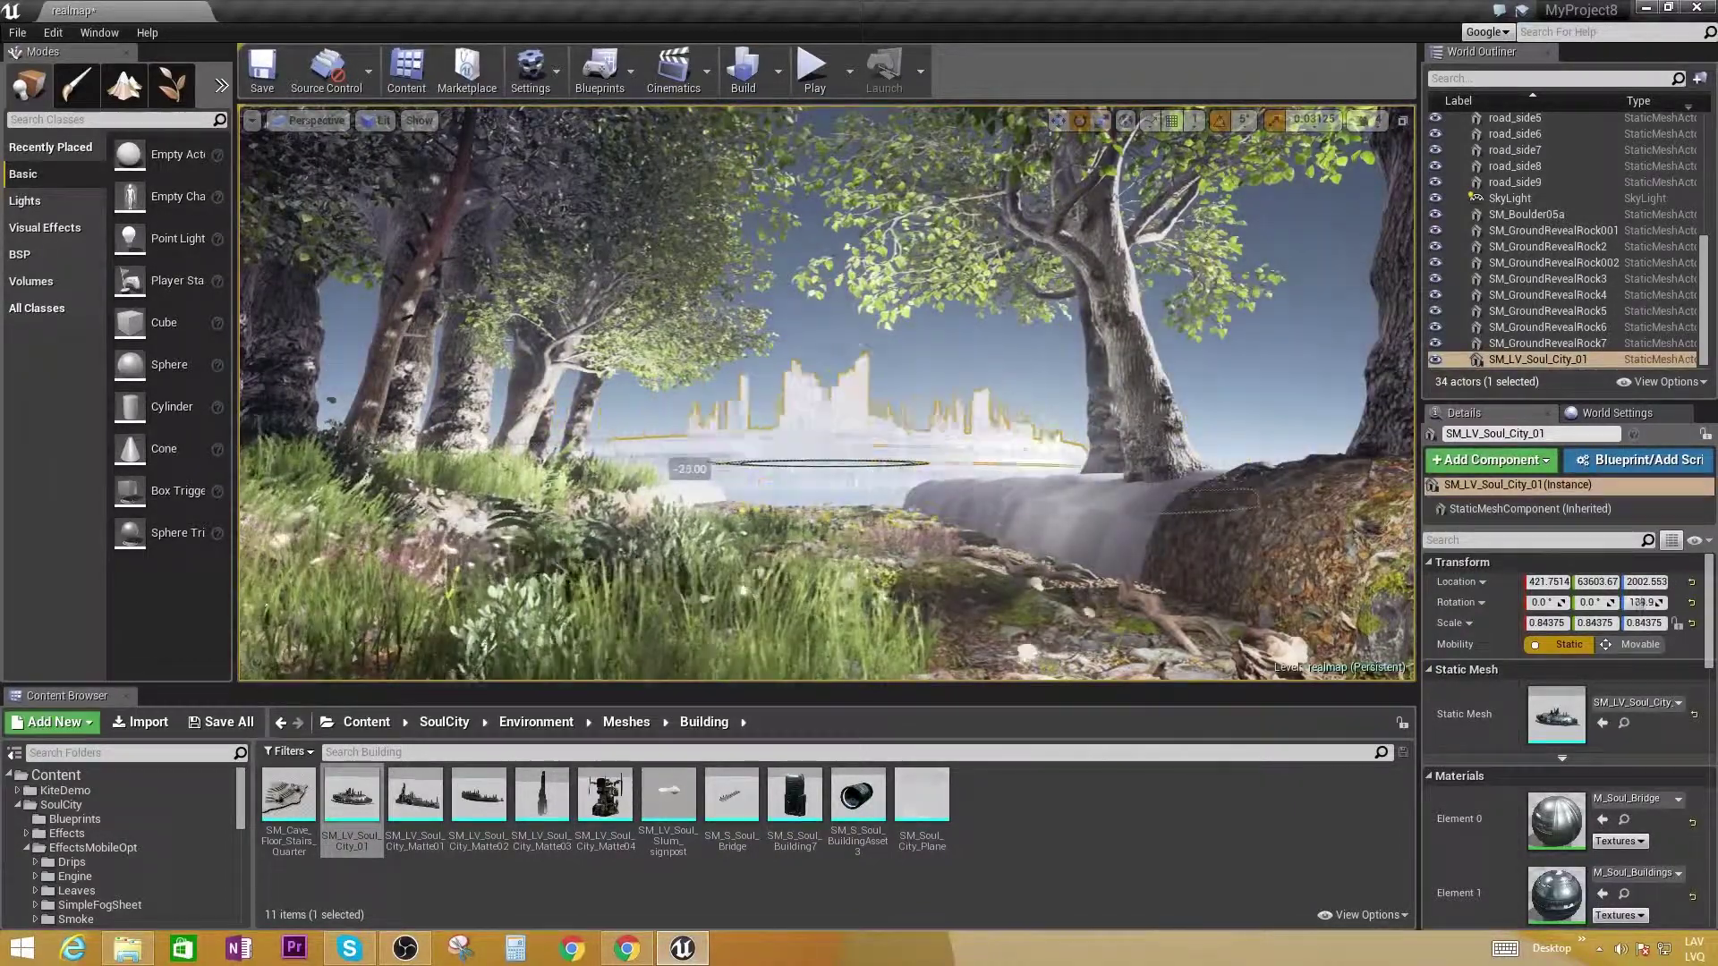
pyautogui.moveTo(827, 393); pyautogui.dragTo(849, 404, button='right')
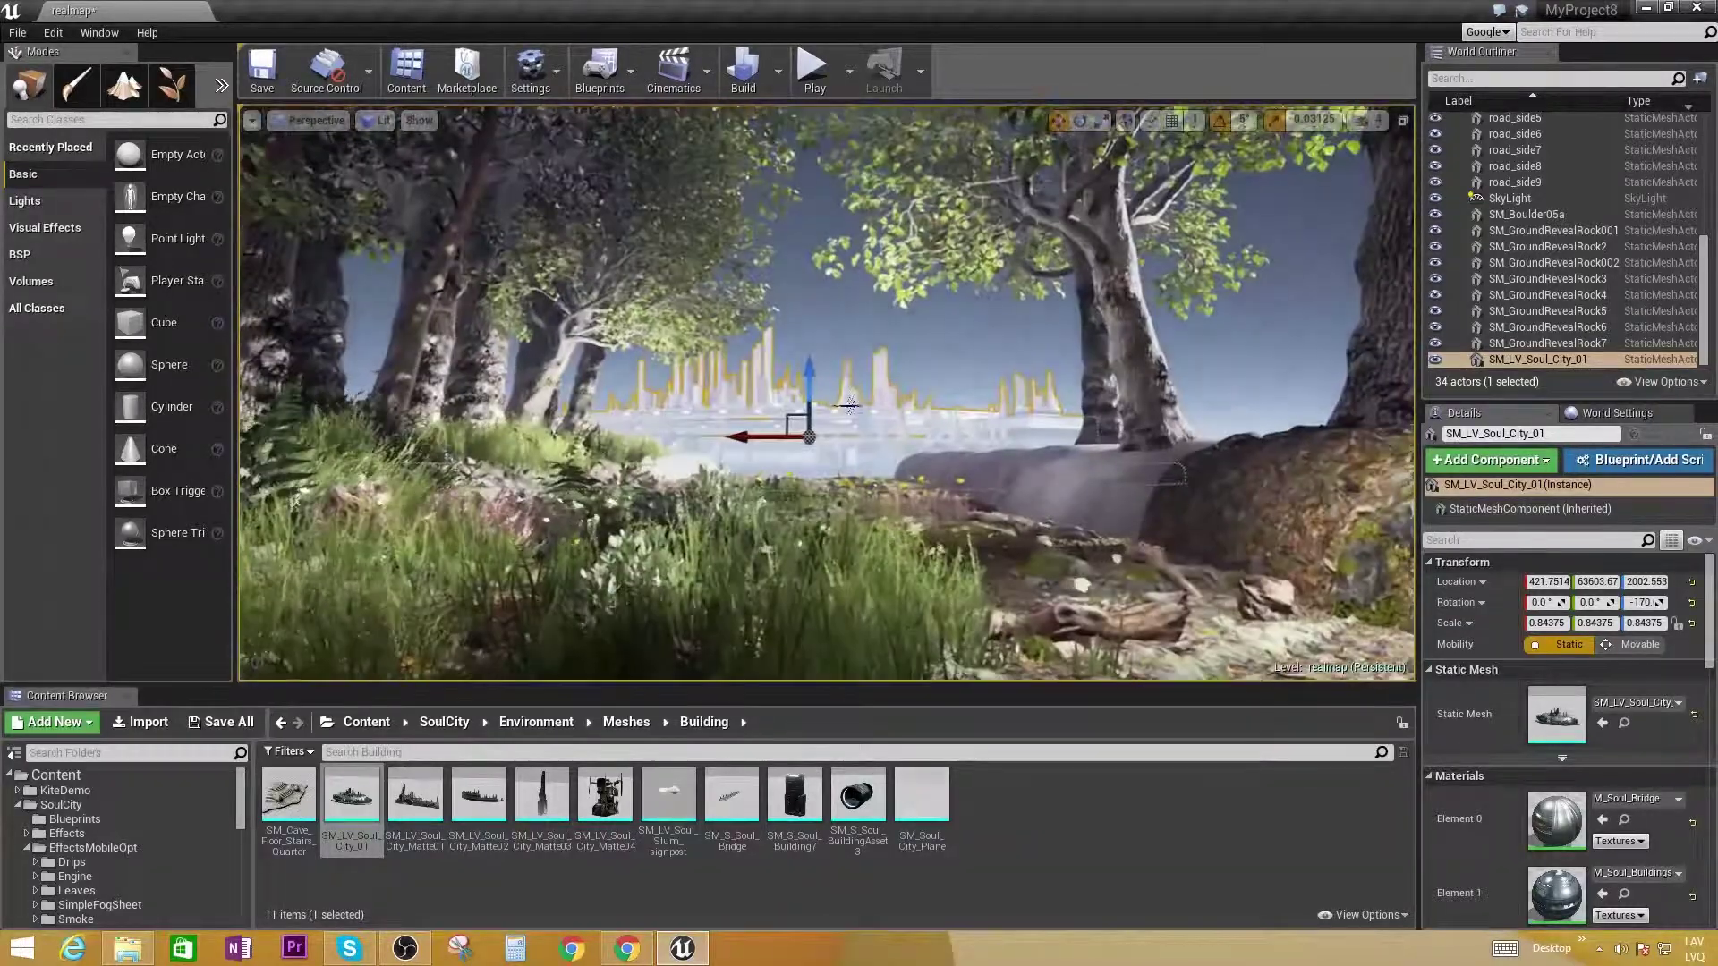
pyautogui.moveTo(778, 430)
pyautogui.mouseDown()
pyautogui.moveTo(760, 486)
pyautogui.moveTo(1346, 306)
pyautogui.mouseUp()
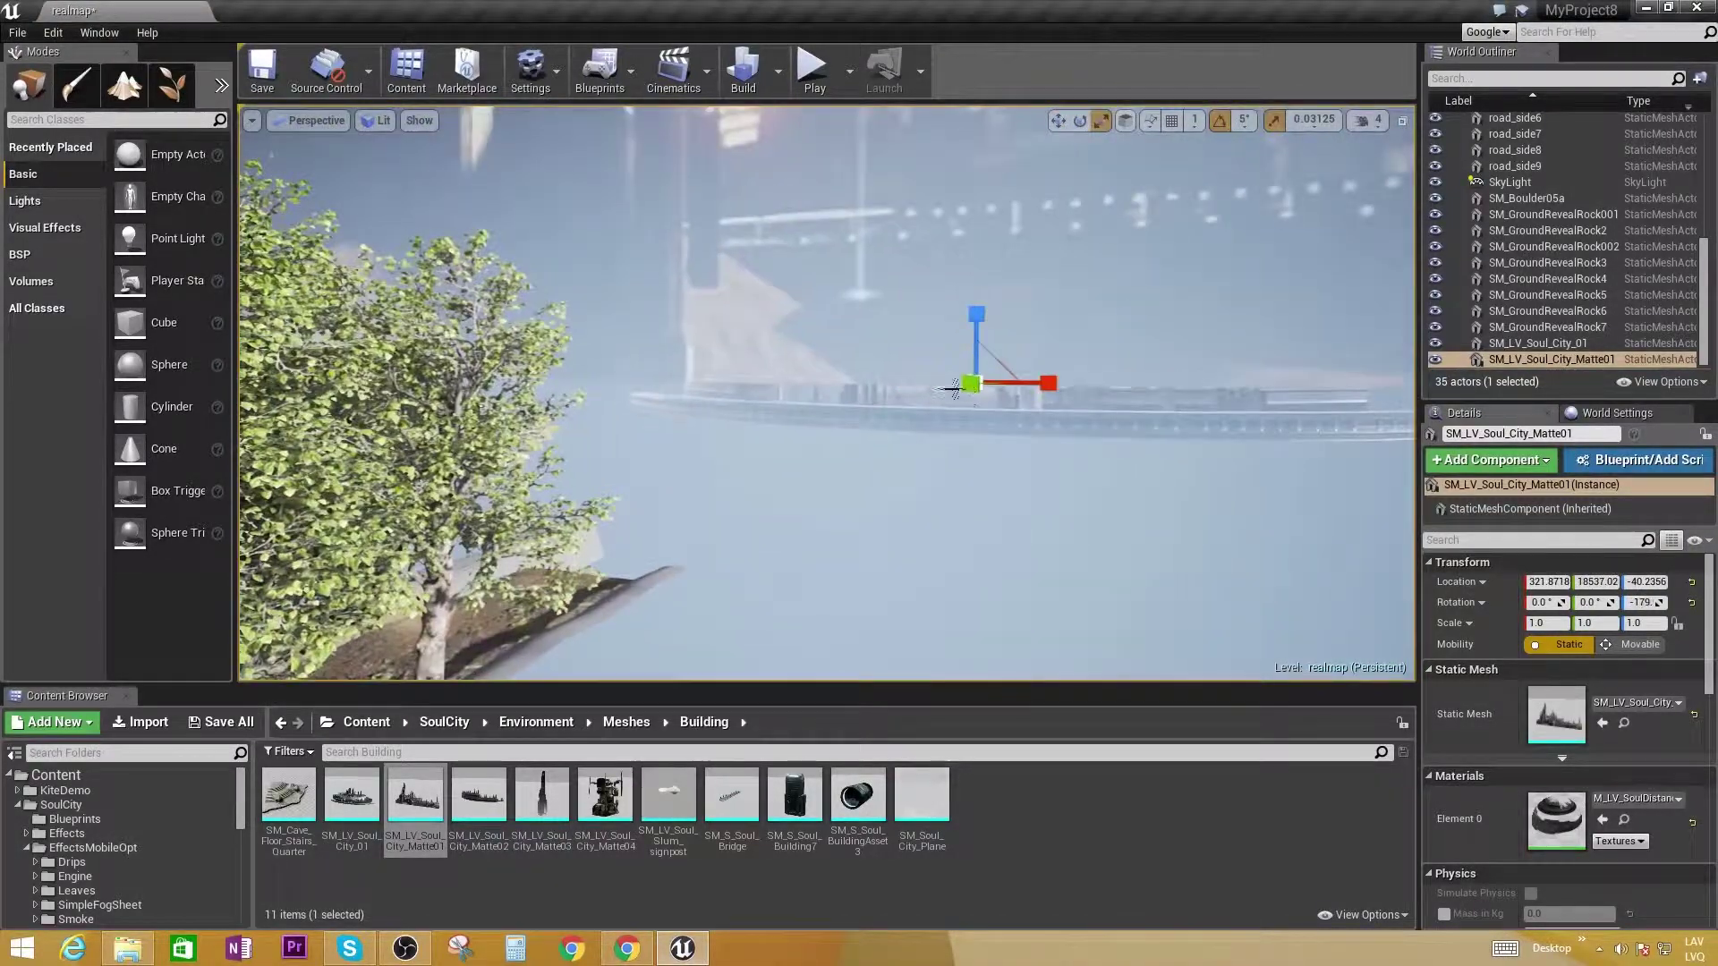
# Bring the new matte mesh into view and set the scale snap to 0.25
pyautogui.moveTo(971, 384); pyautogui.dragTo(1208, 268, button='right')
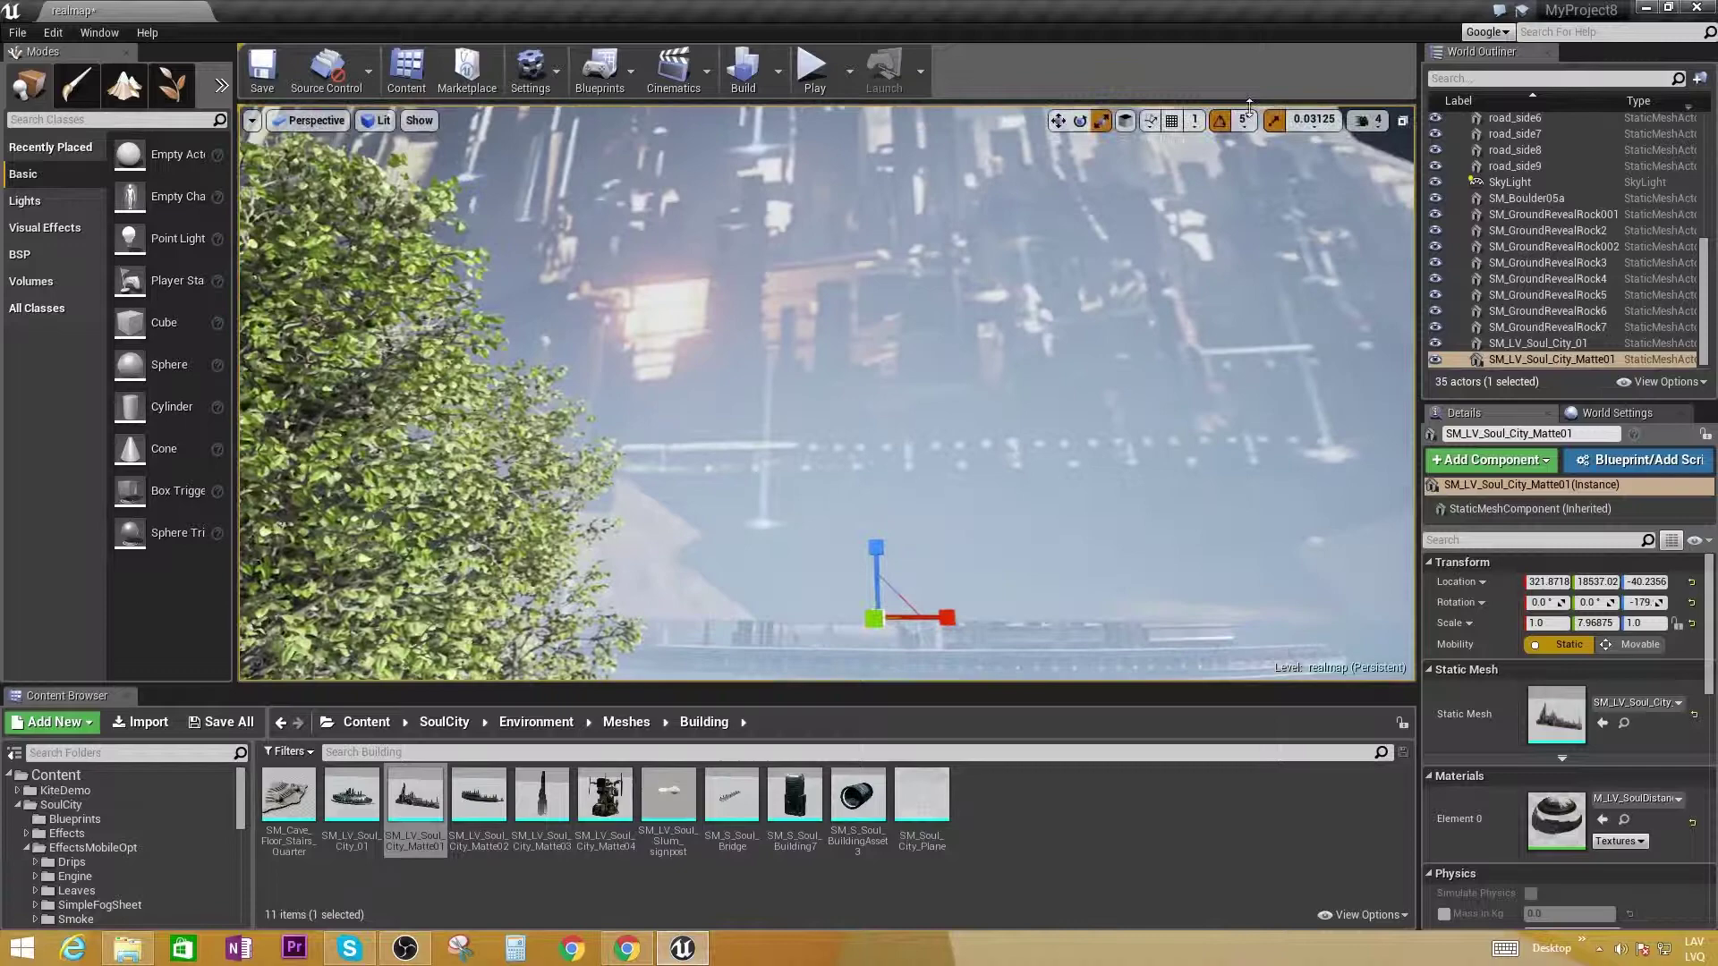
pyautogui.click(1325, 119)
pyautogui.click(1319, 179)
# Push the stretched matte mesh far into the distance beyond the forest
pyautogui.press('w')
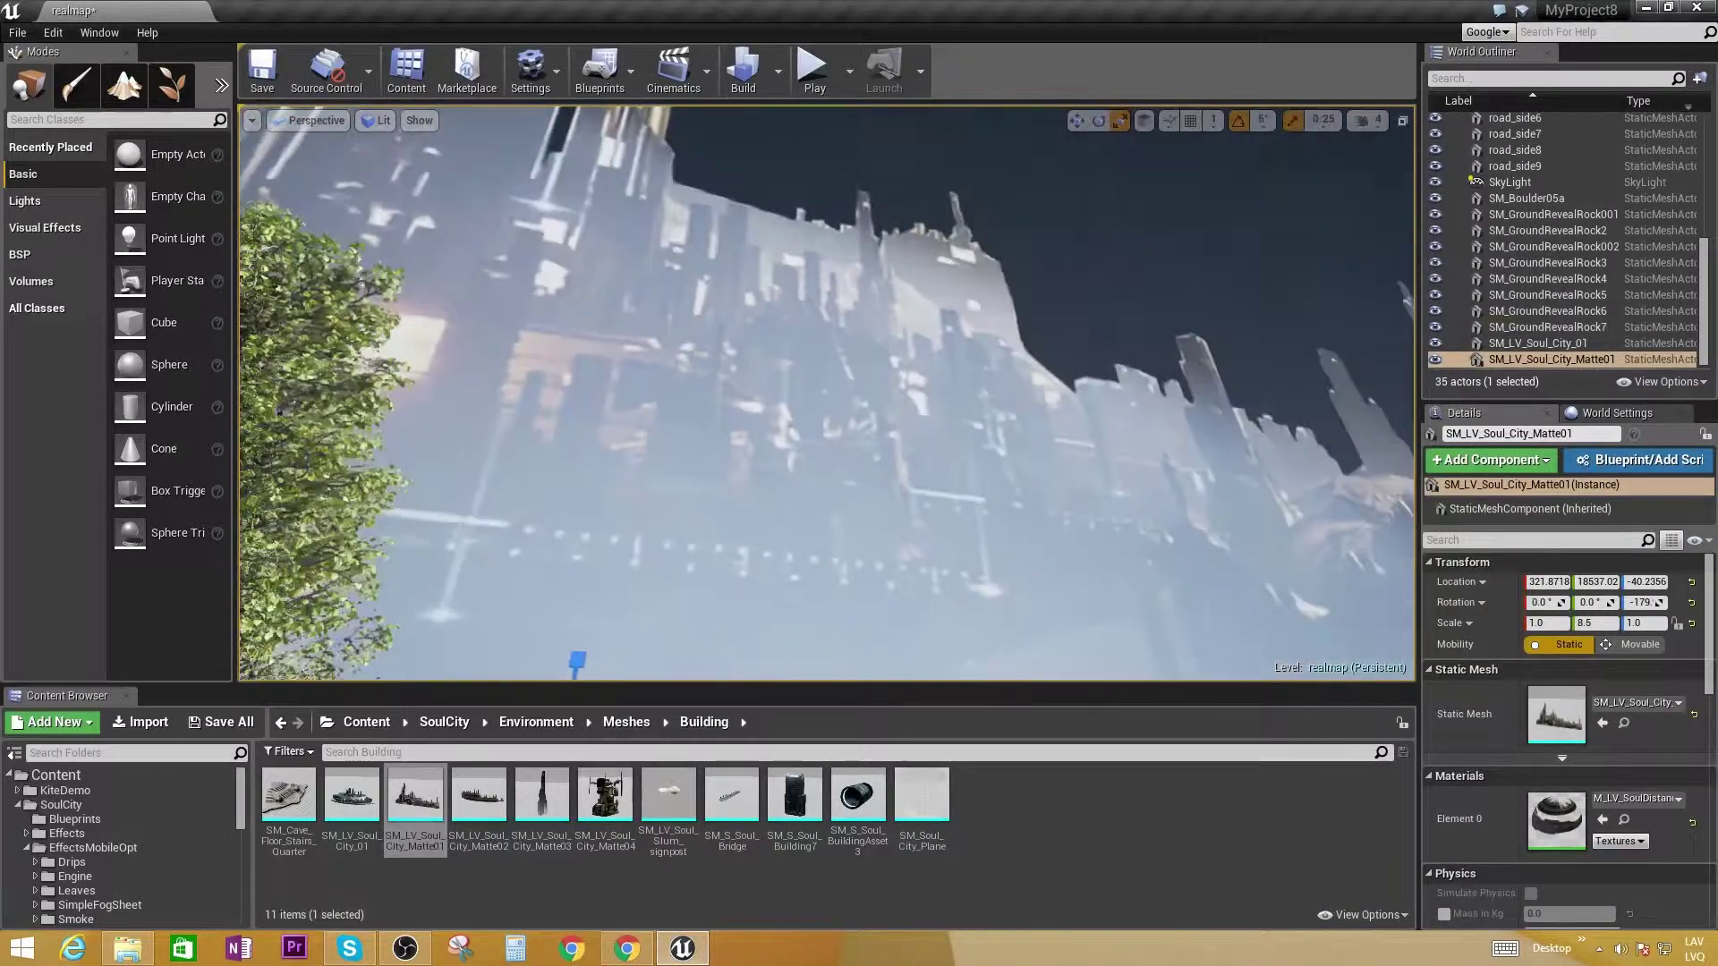
pyautogui.moveTo(827, 392); pyautogui.dragTo(940, 402, button='right')
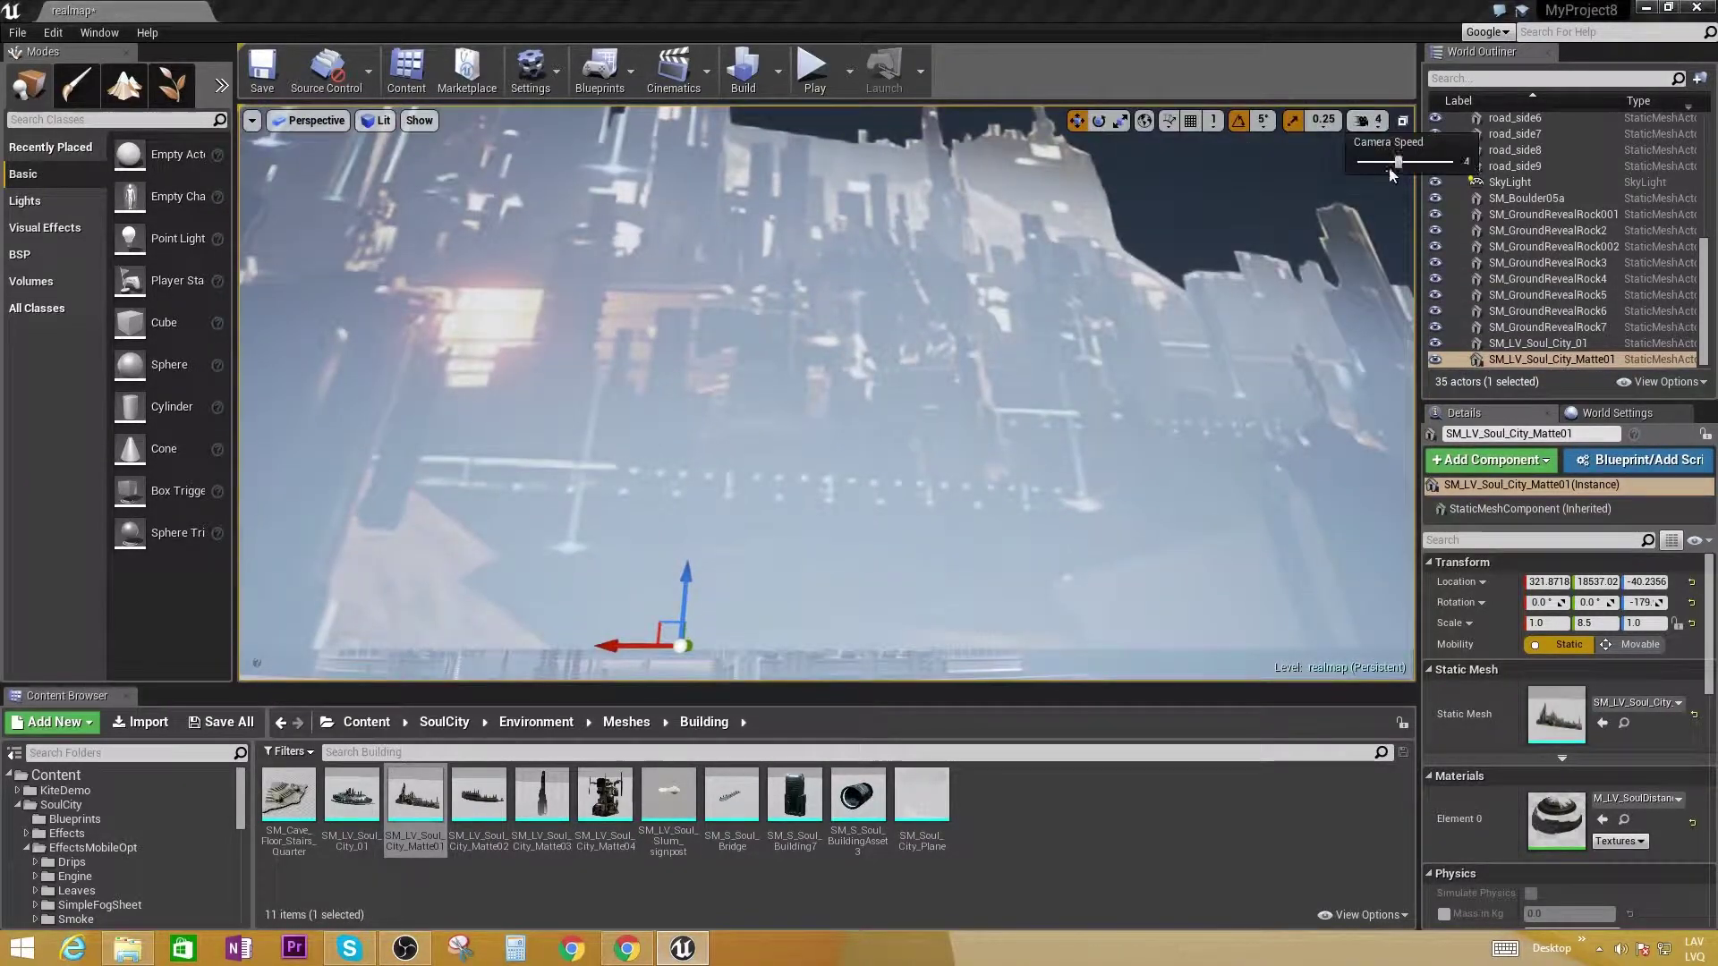
pyautogui.moveTo(682, 645)
pyautogui.mouseDown()
pyautogui.moveTo(1205, 368)
pyautogui.moveTo(1182, 390)
pyautogui.mouseUp()
pyautogui.moveTo(1196, 359); pyautogui.dragTo(717, 470, button='right')
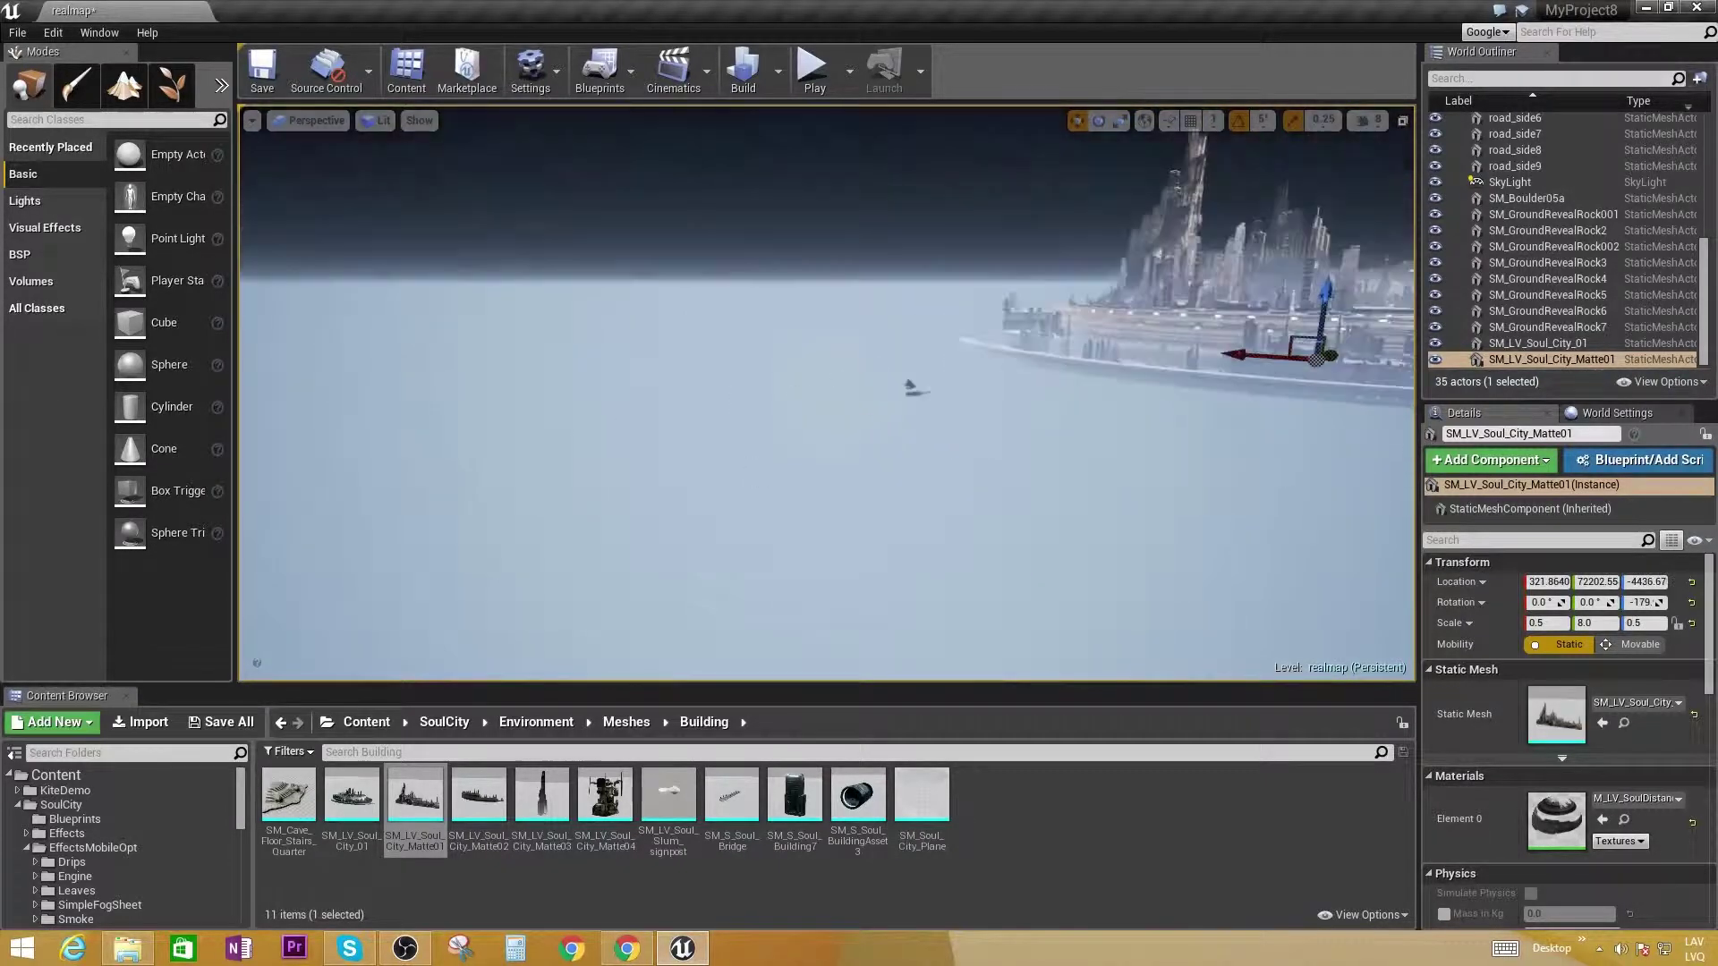
pyautogui.moveTo(718, 470)
pyautogui.keyDown('alt'); pyautogui.mouseDown()
pyautogui.moveTo(1278, 107)
pyautogui.moveTo(875, 455)
pyautogui.mouseUp(); pyautogui.keyUp('alt')
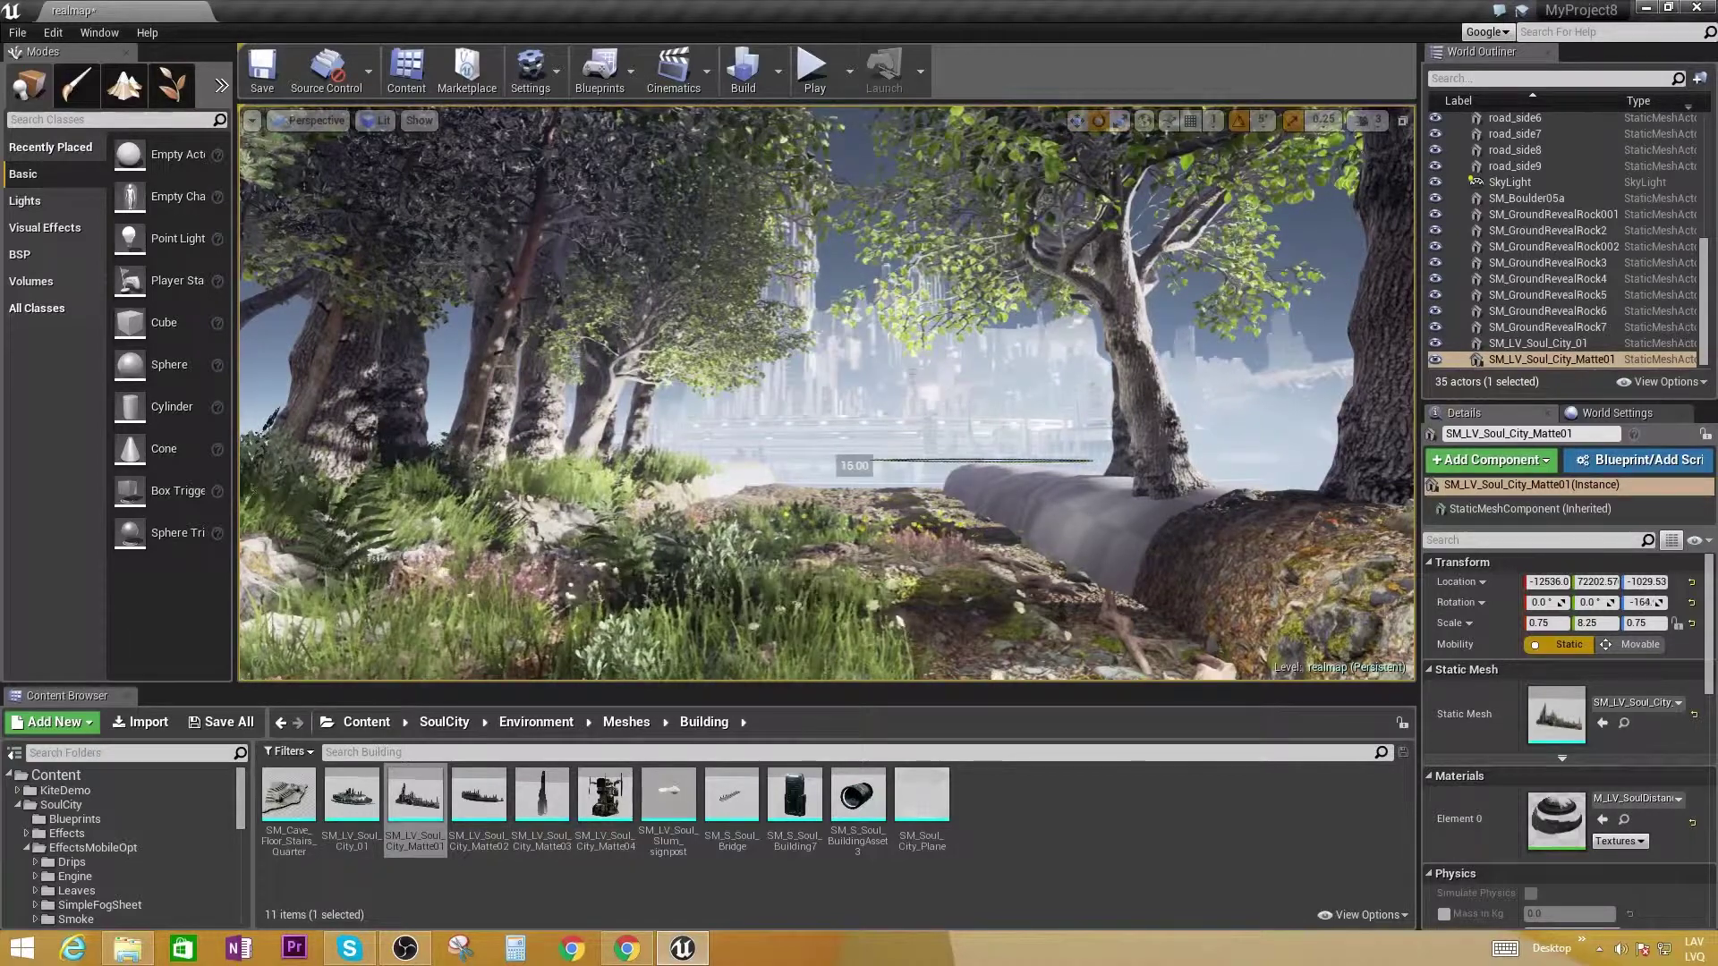
# Raise the matte behind the trees and reset the scale snap to 0.03125
pyautogui.moveTo(853, 466); pyautogui.dragTo(991, 373)
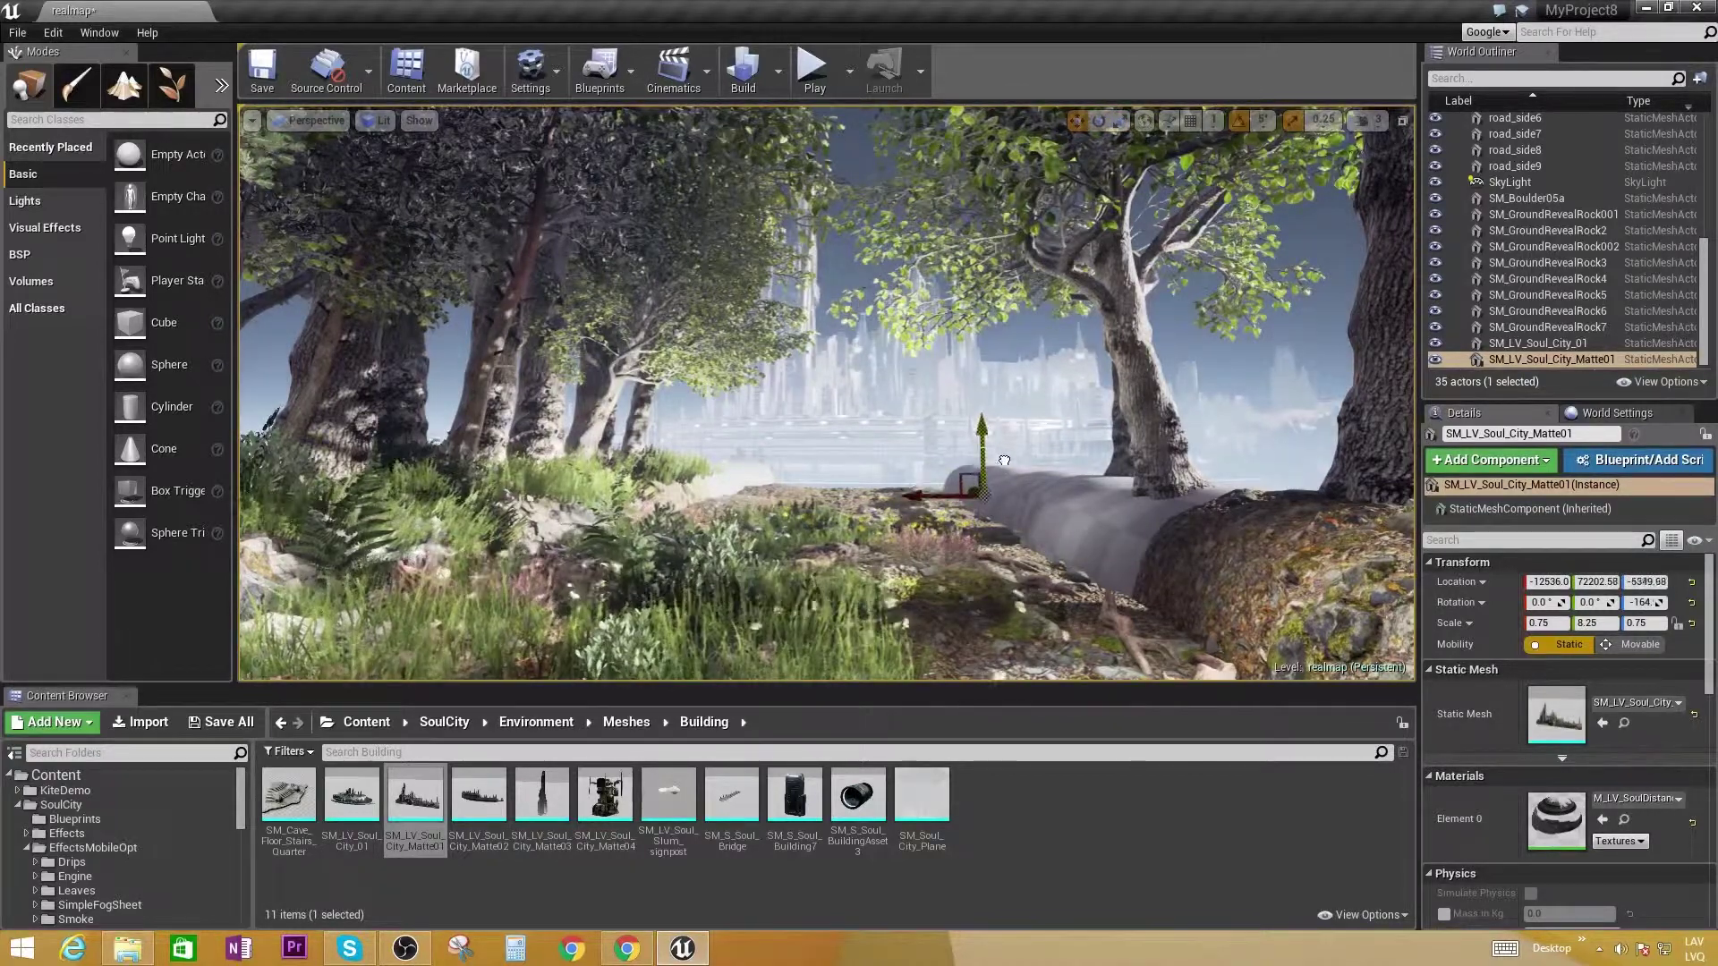
pyautogui.moveTo(868, 521); pyautogui.dragTo(1325, 236)
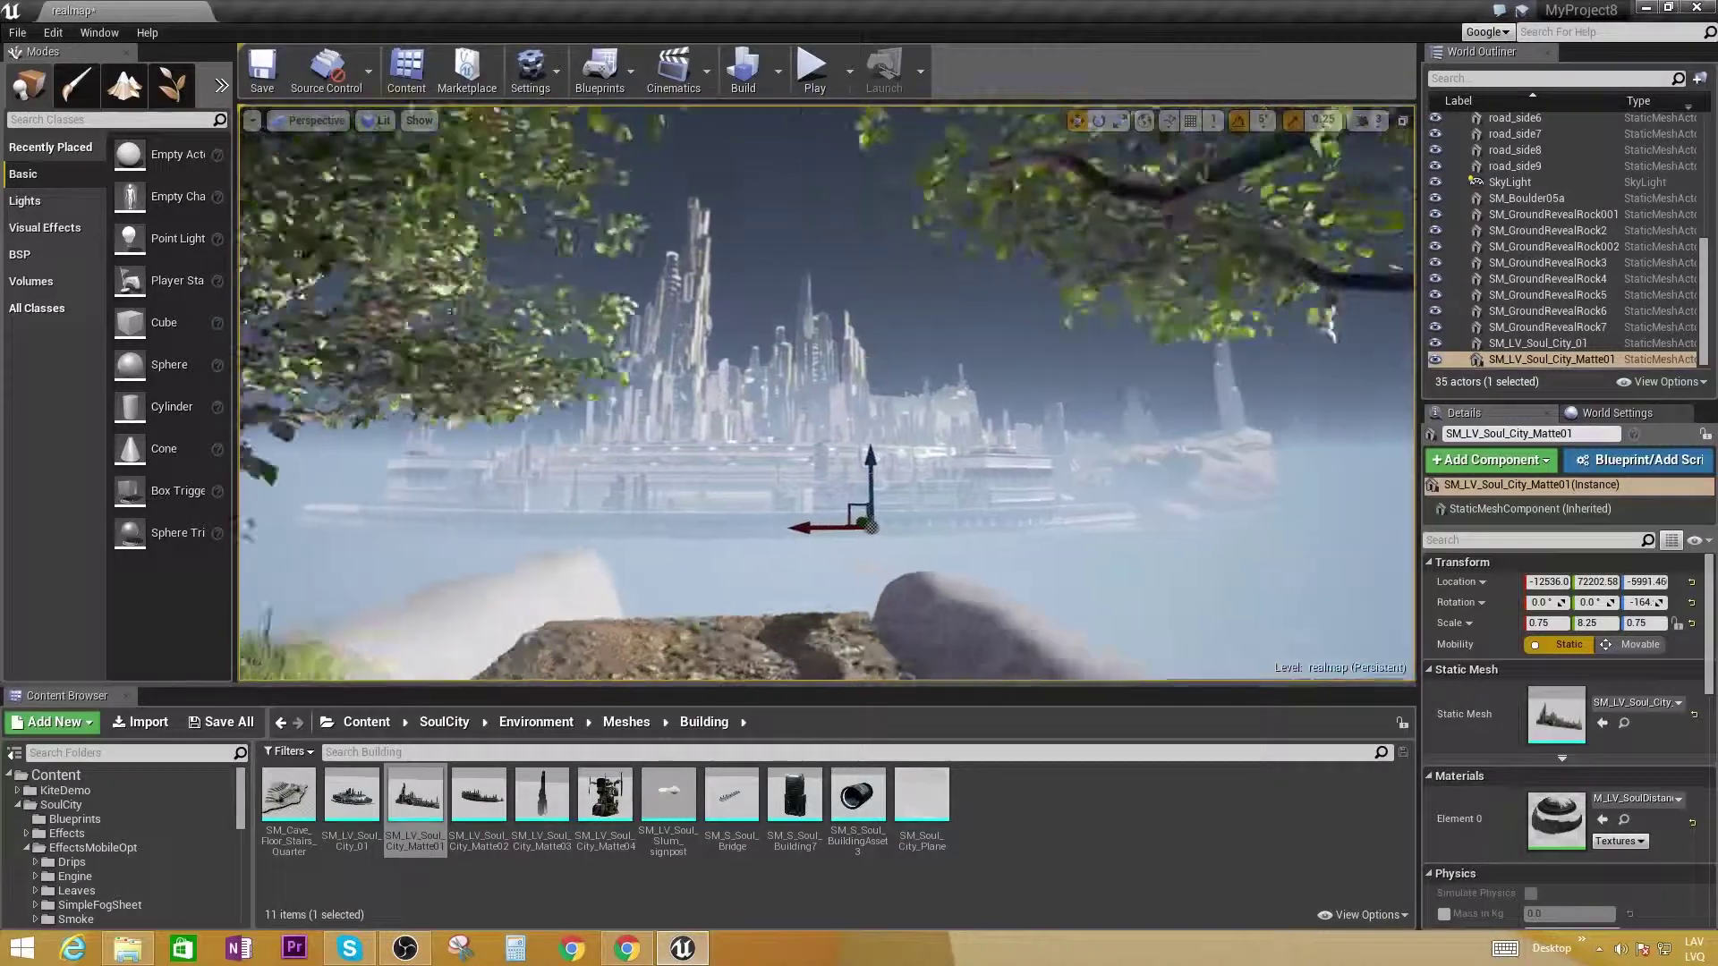
pyautogui.click(1324, 119)
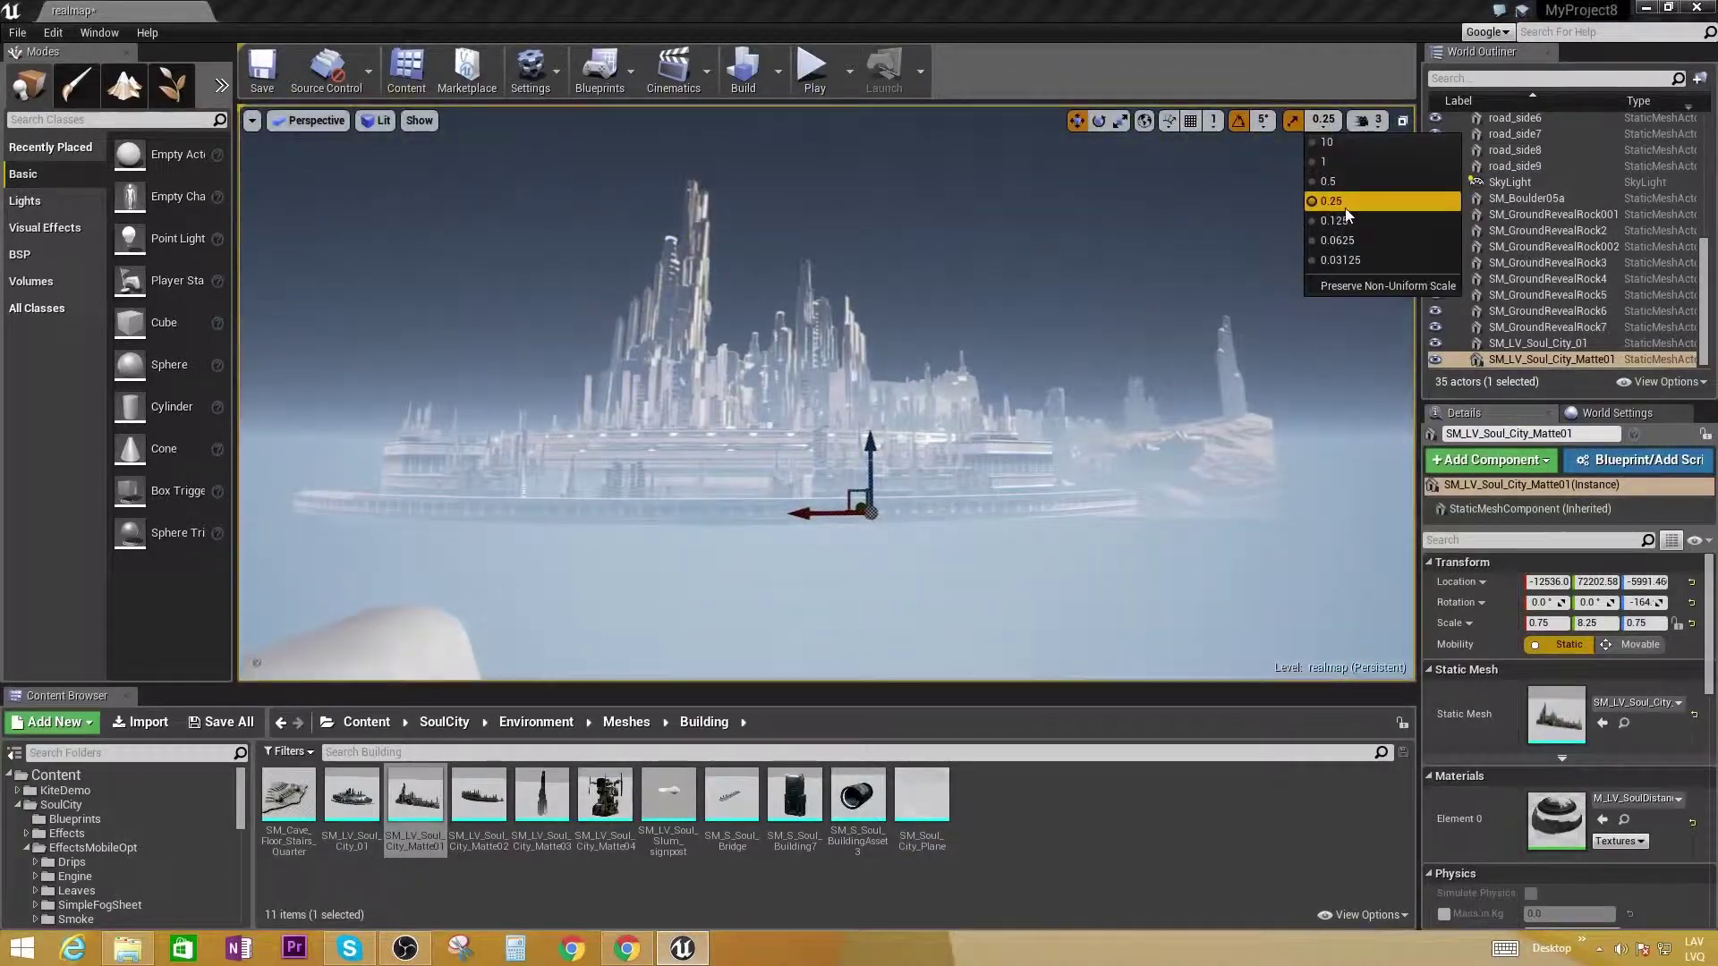
pyautogui.click(1341, 260)
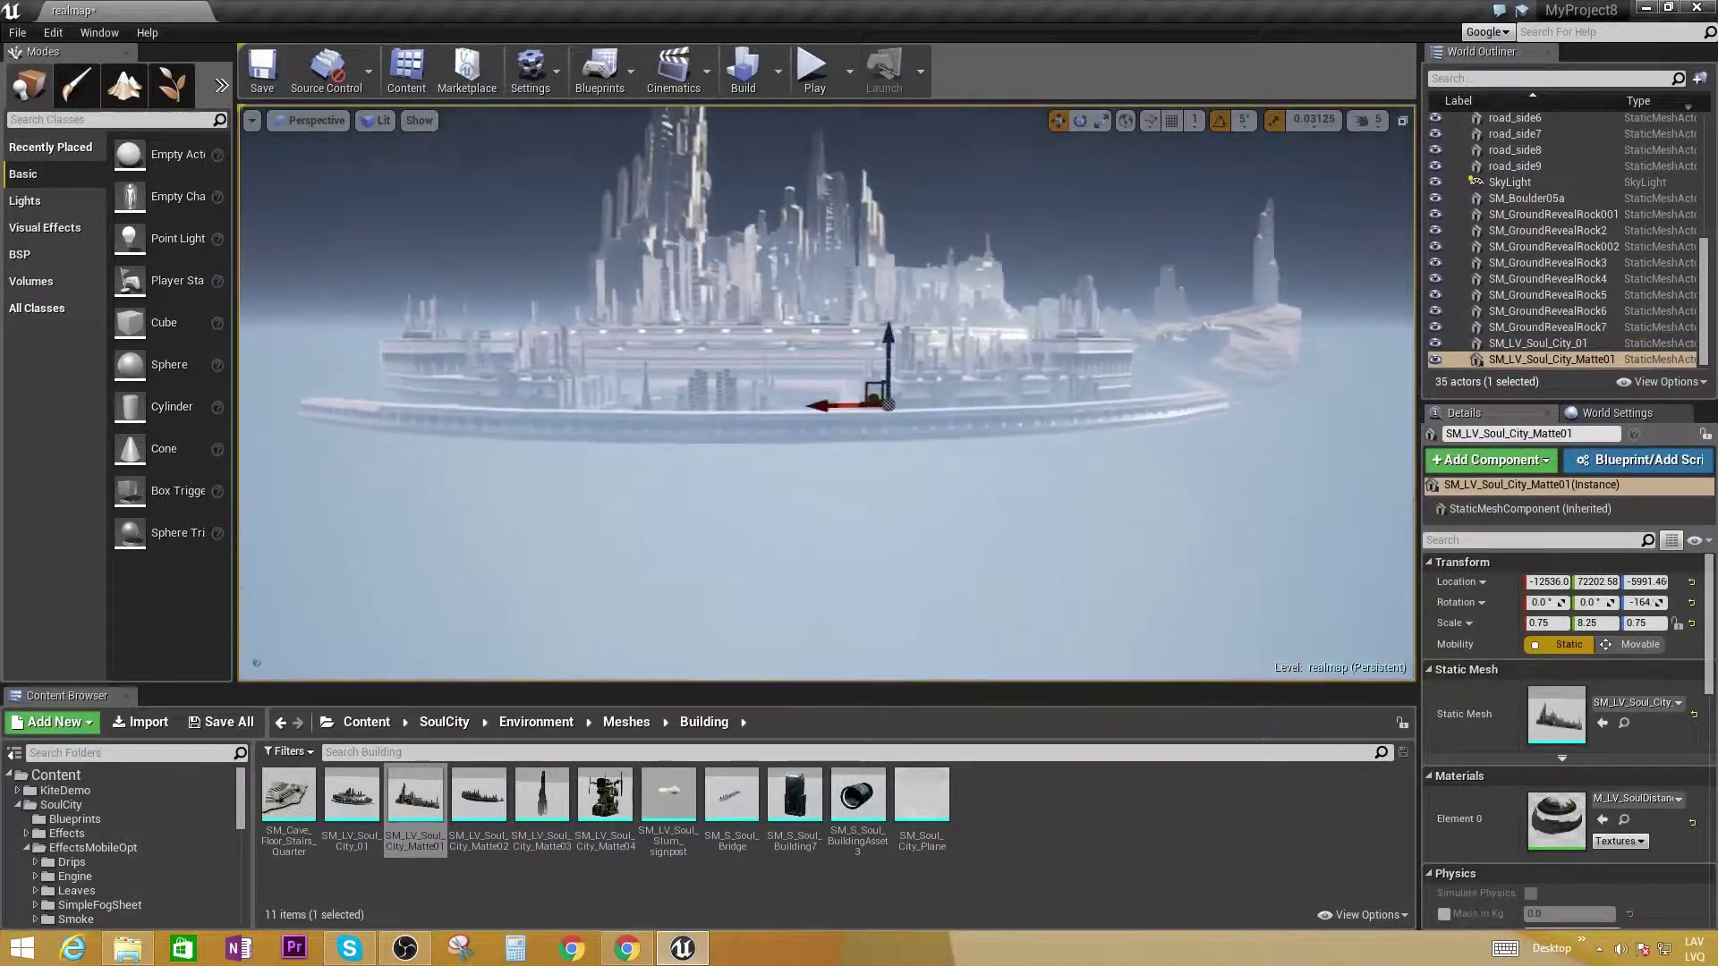
# Place the SM_S_Soul_Building7 mesh in the level and lower it into position
pyautogui.moveTo(795, 799); pyautogui.dragTo(874, 404)
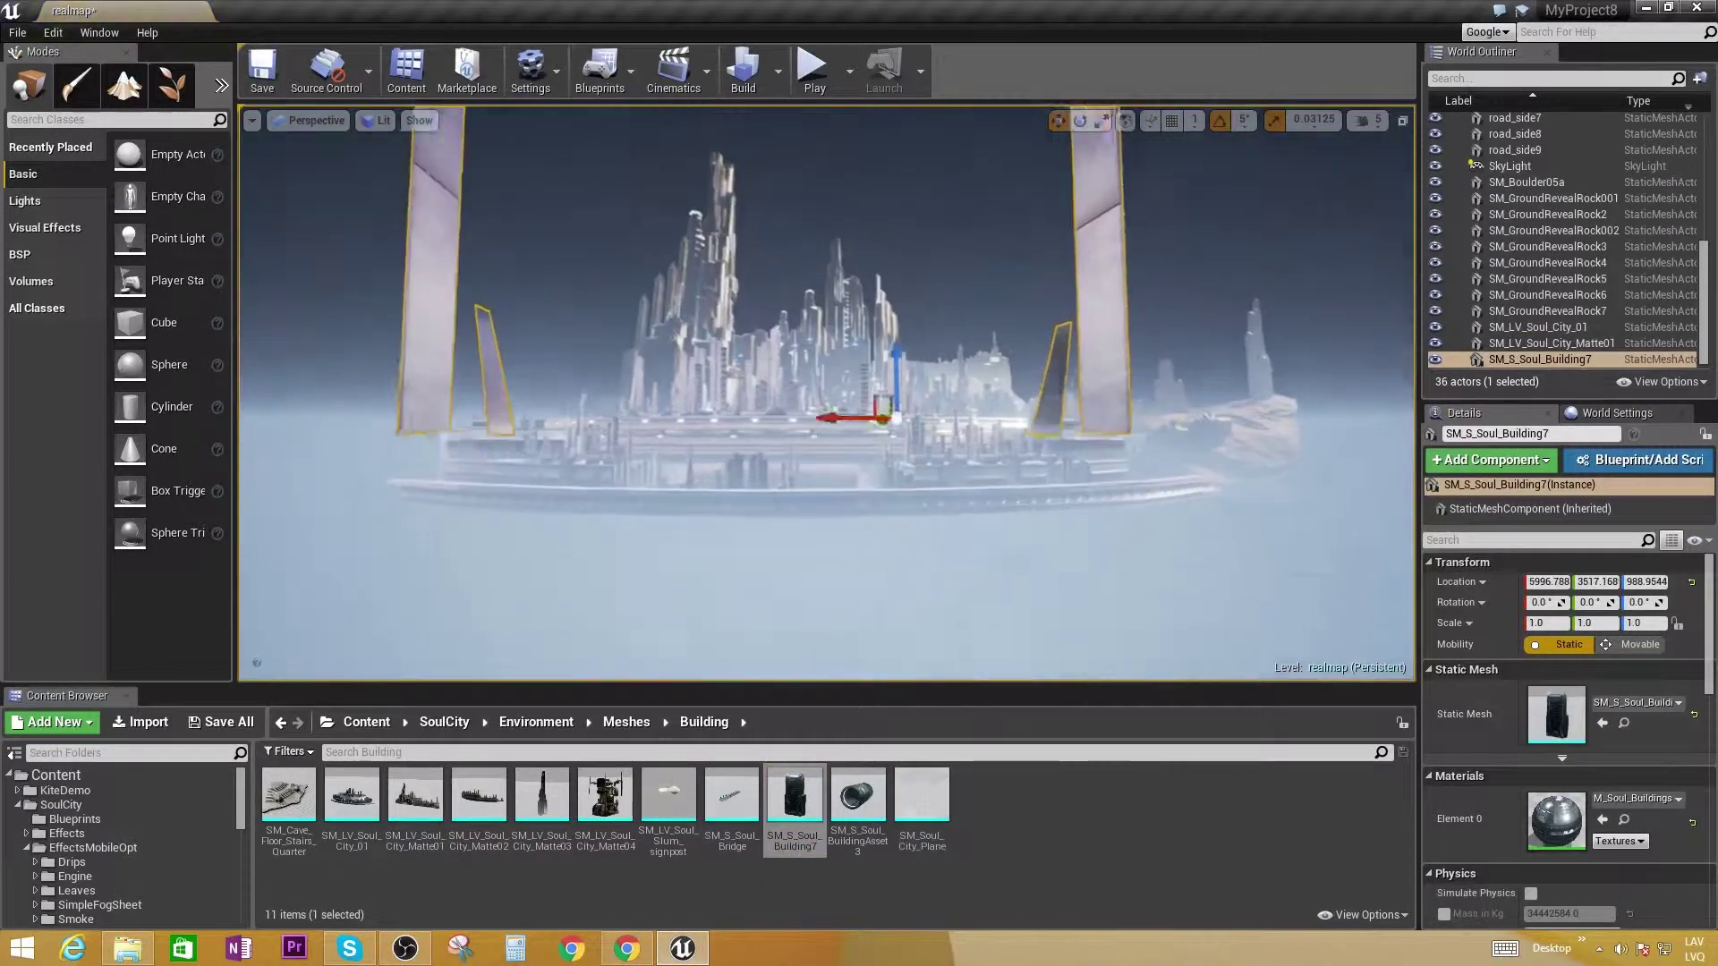
pyautogui.press('e')
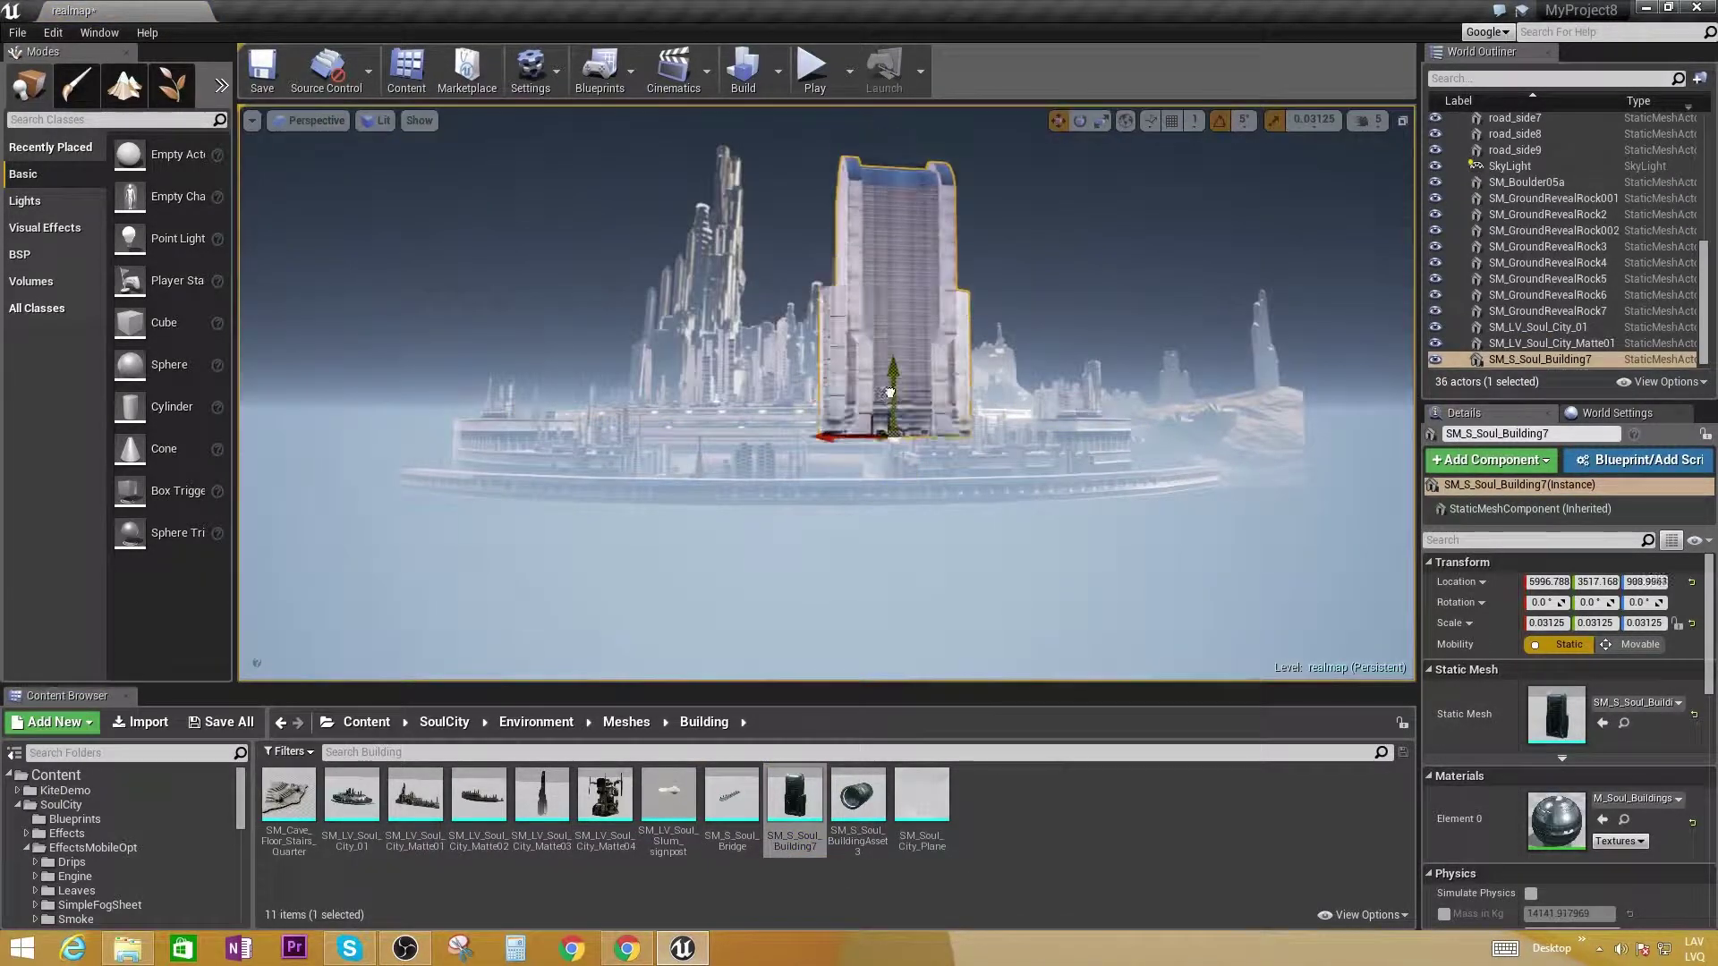
pyautogui.moveTo(888, 394); pyautogui.dragTo(890, 496)
pyautogui.moveTo(888, 497)
pyautogui.mouseDown(button='right')
pyautogui.moveTo(752, 564)
pyautogui.moveTo(364, 280)
pyautogui.mouseUp(button='right')
pyautogui.press('f')
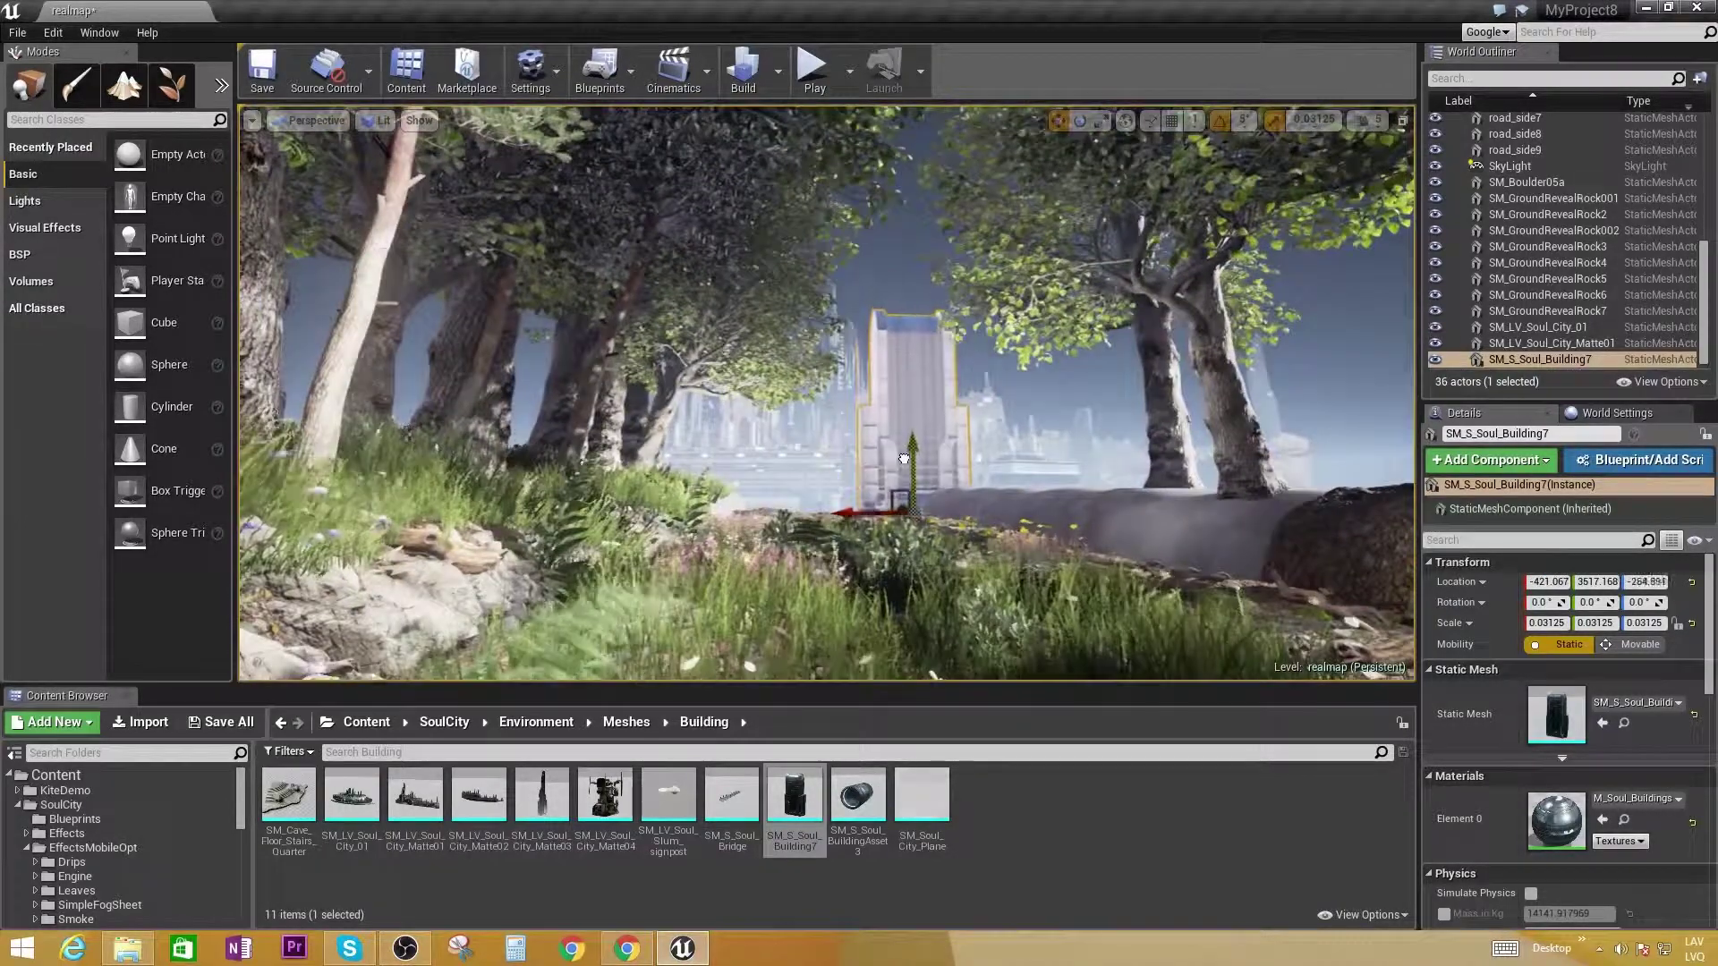
# Lower the building slightly more, undoing an accidental scale change
pyautogui.moveTo(903, 459); pyautogui.dragTo(904, 473)
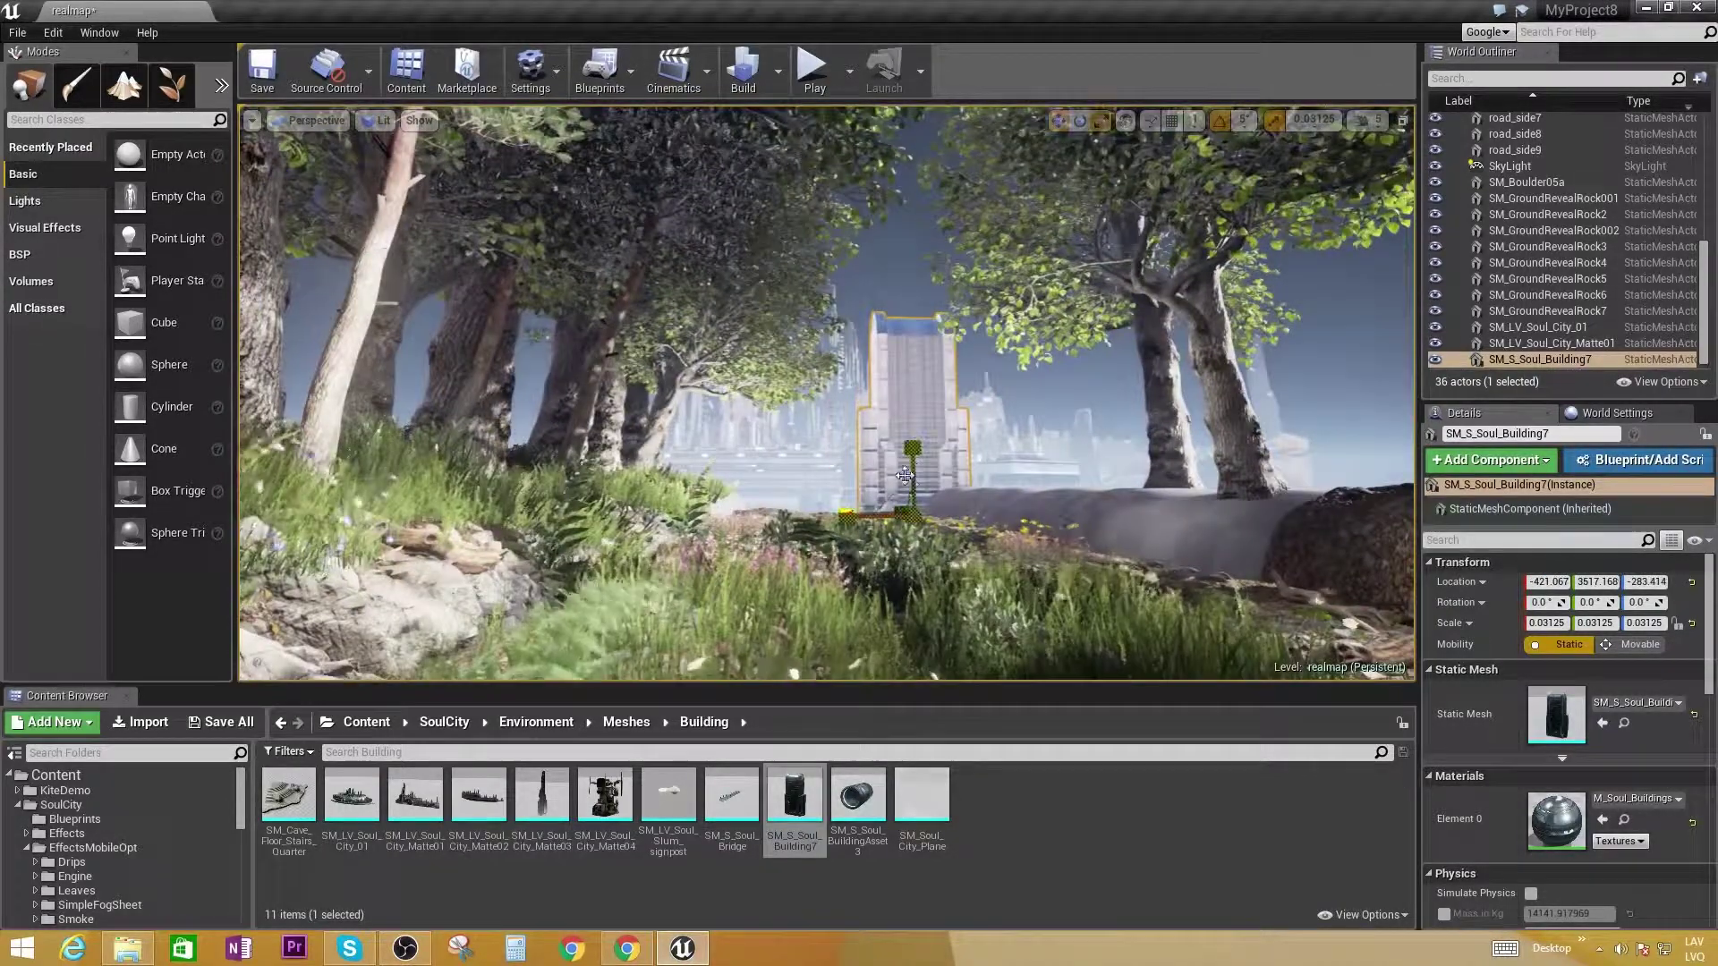
pyautogui.moveTo(904, 473); pyautogui.dragTo(813, 507, button='right')
pyautogui.moveTo(919, 463); pyautogui.dragTo(497, 409)
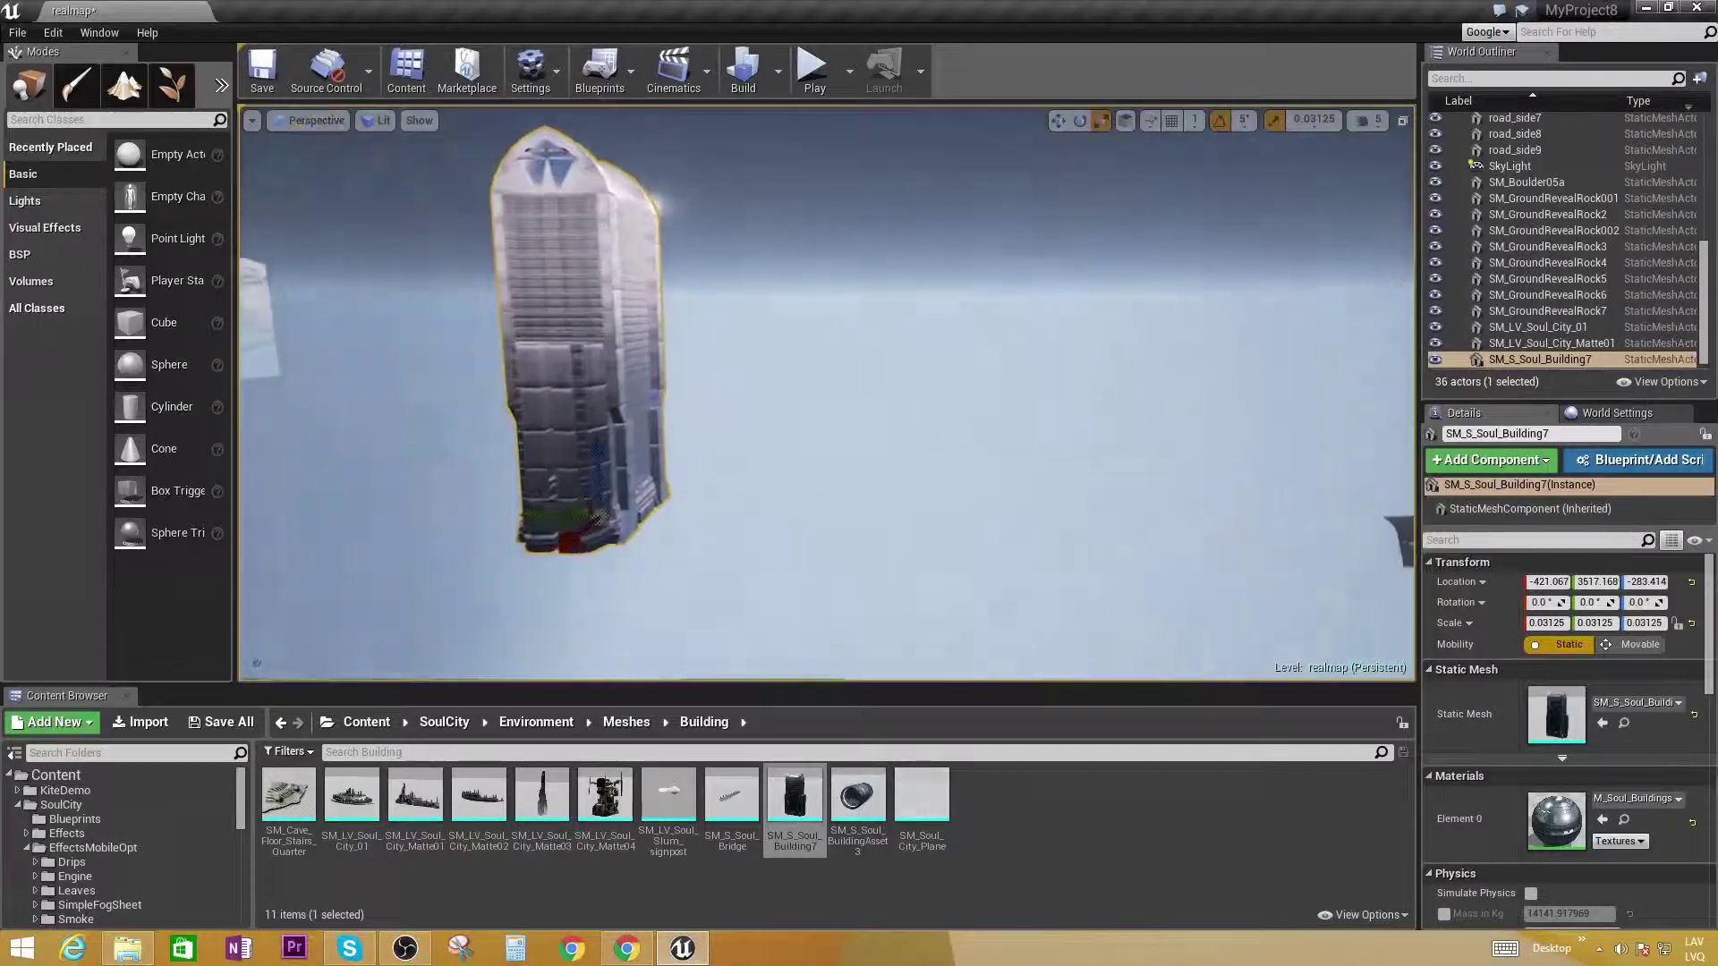
pyautogui.hotkey('ctrl', 'z')
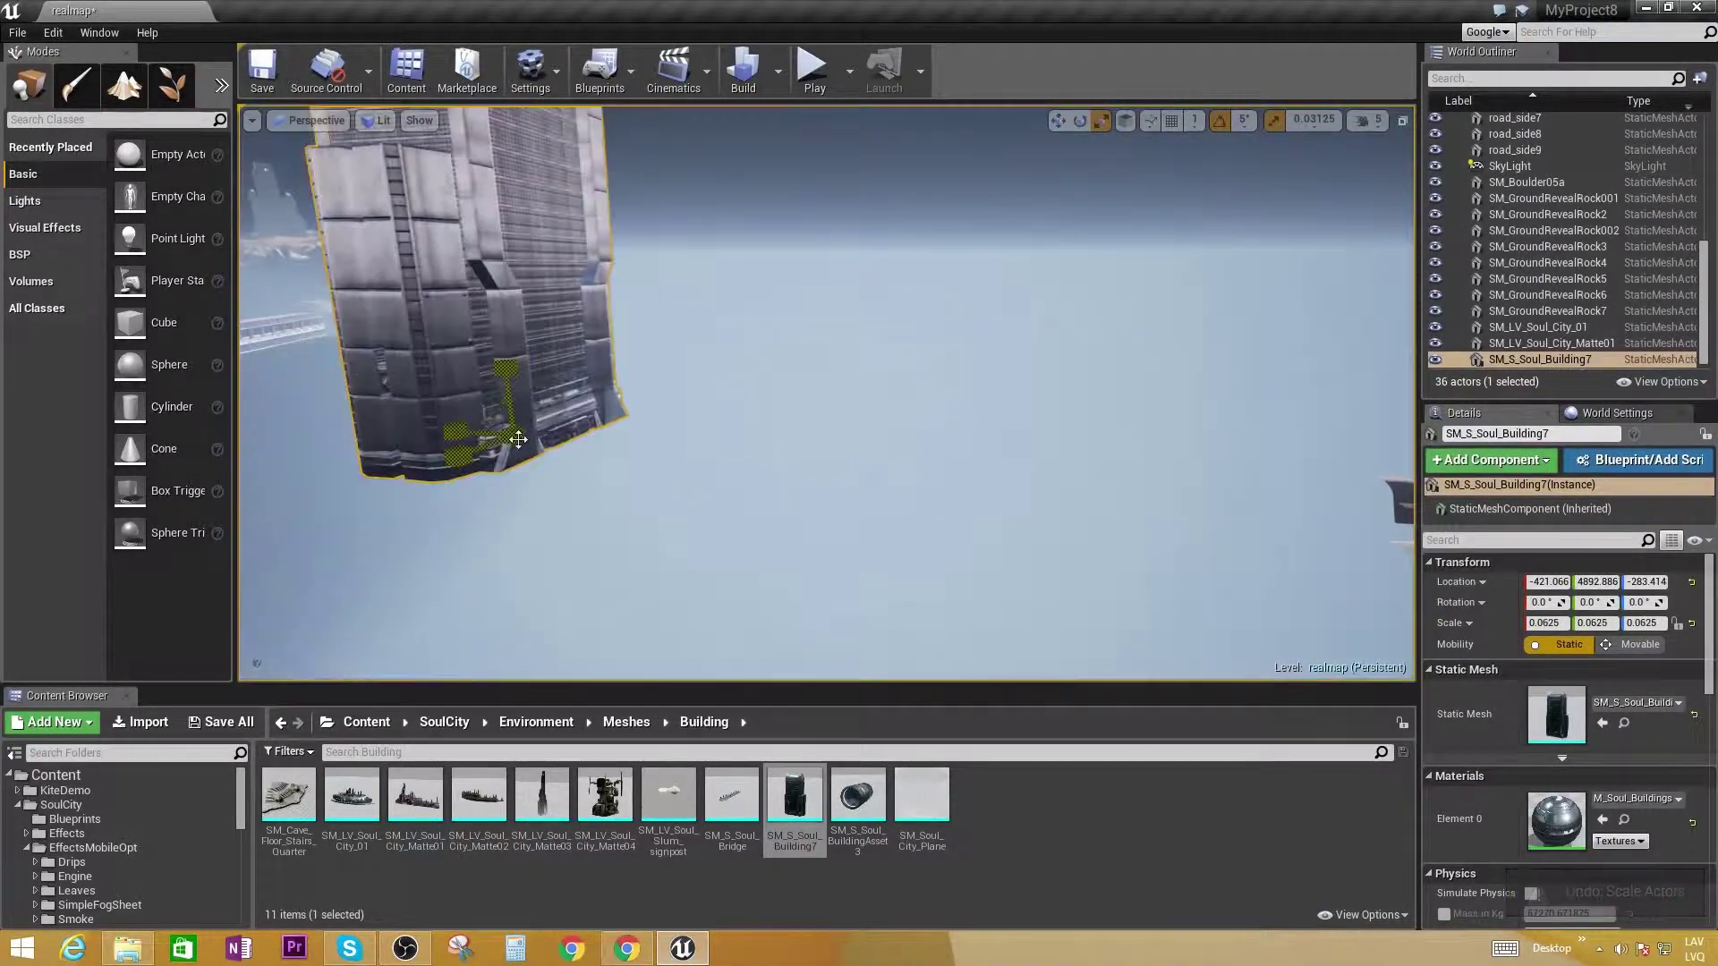
# Push the building further back behind the forest and view it from a new angle
pyautogui.moveTo(518, 440)
pyautogui.mouseDown()
pyautogui.moveTo(674, 413)
pyautogui.moveTo(659, 475)
pyautogui.mouseUp()
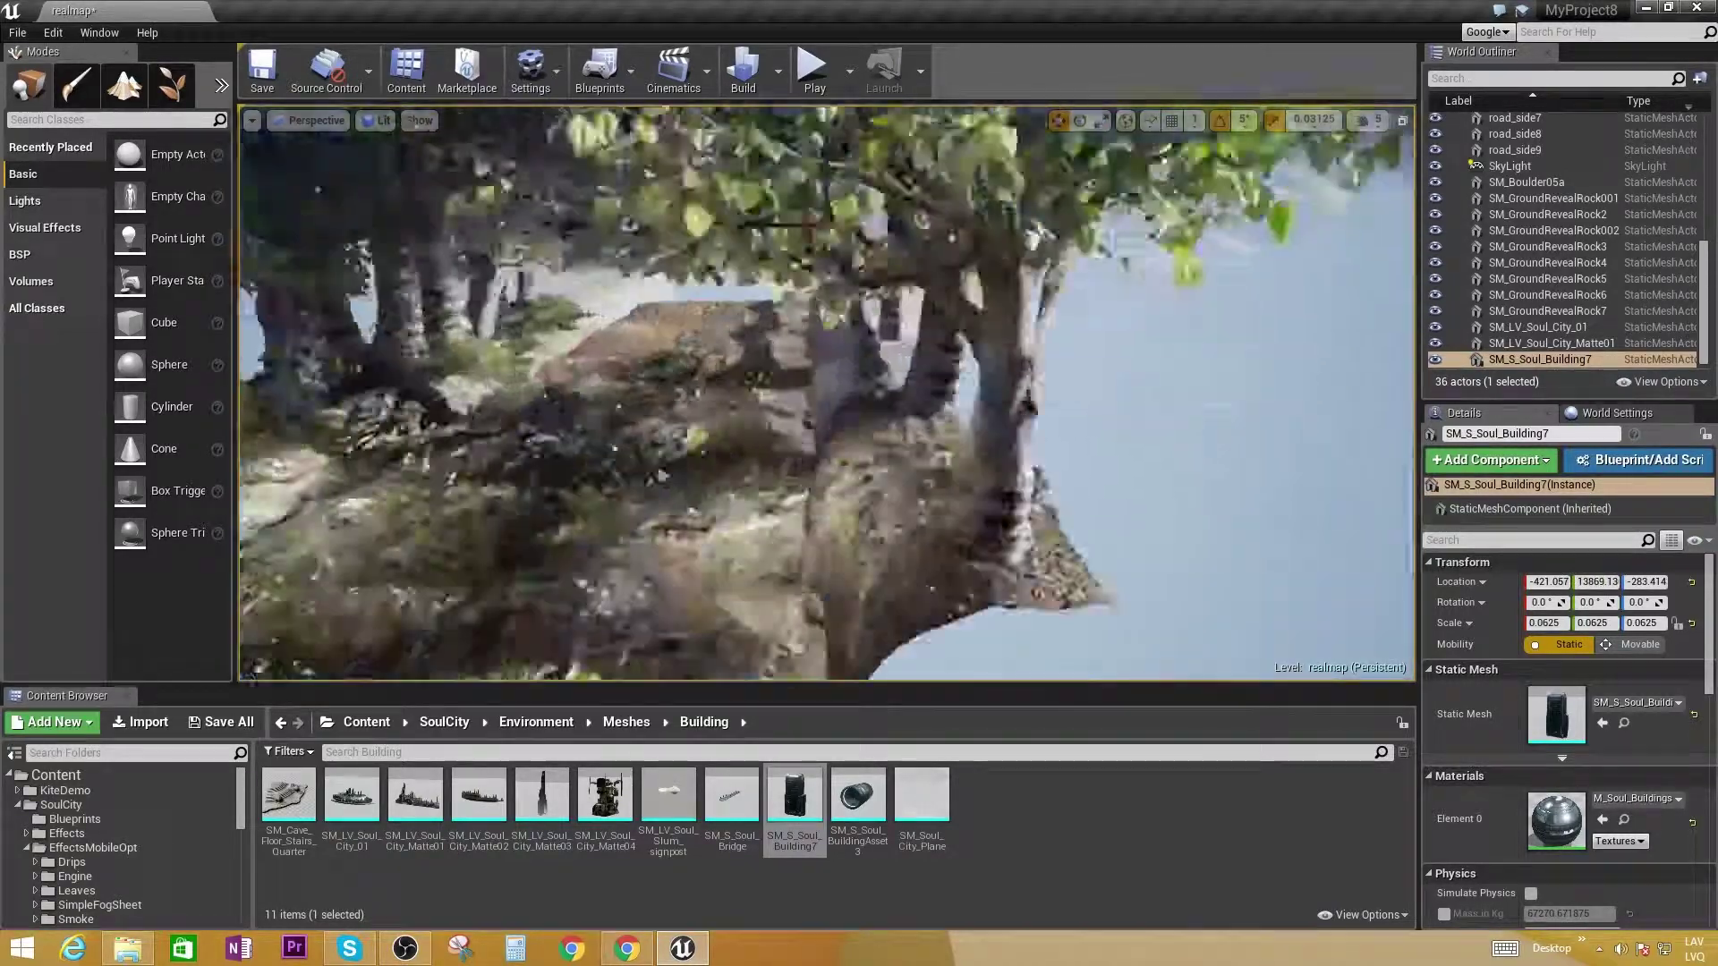
pyautogui.press('f')
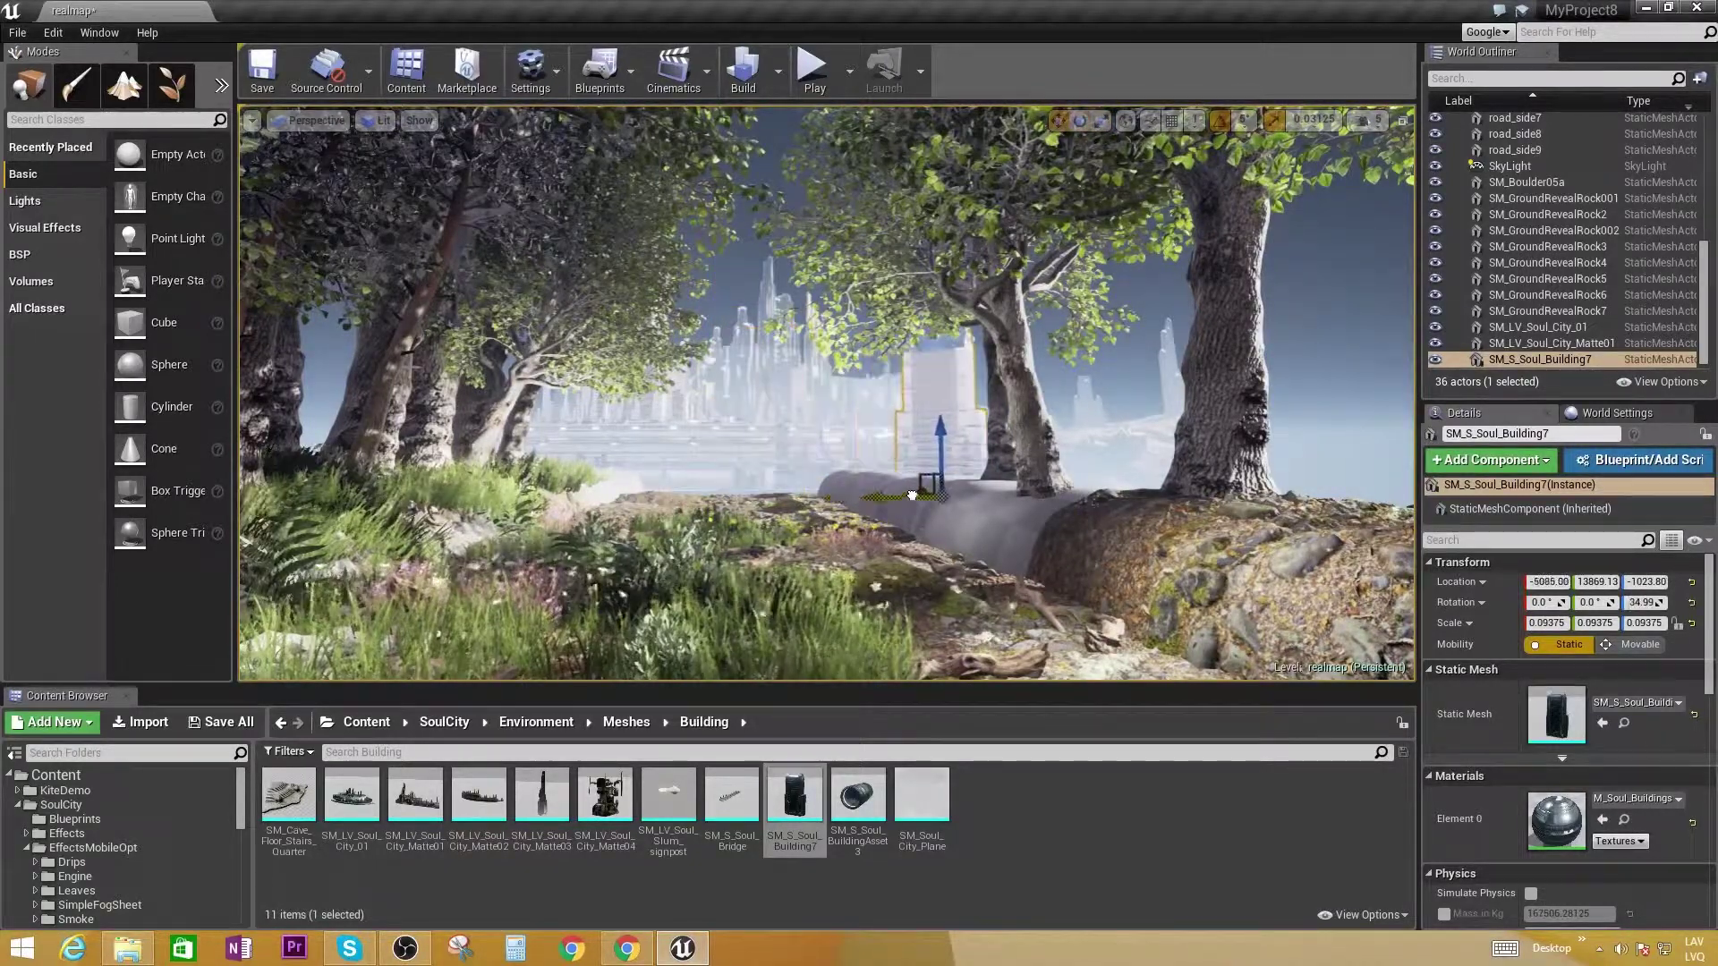
pyautogui.press('Escape')
pyautogui.moveTo(804, 588); pyautogui.dragTo(804, 589, button='right')
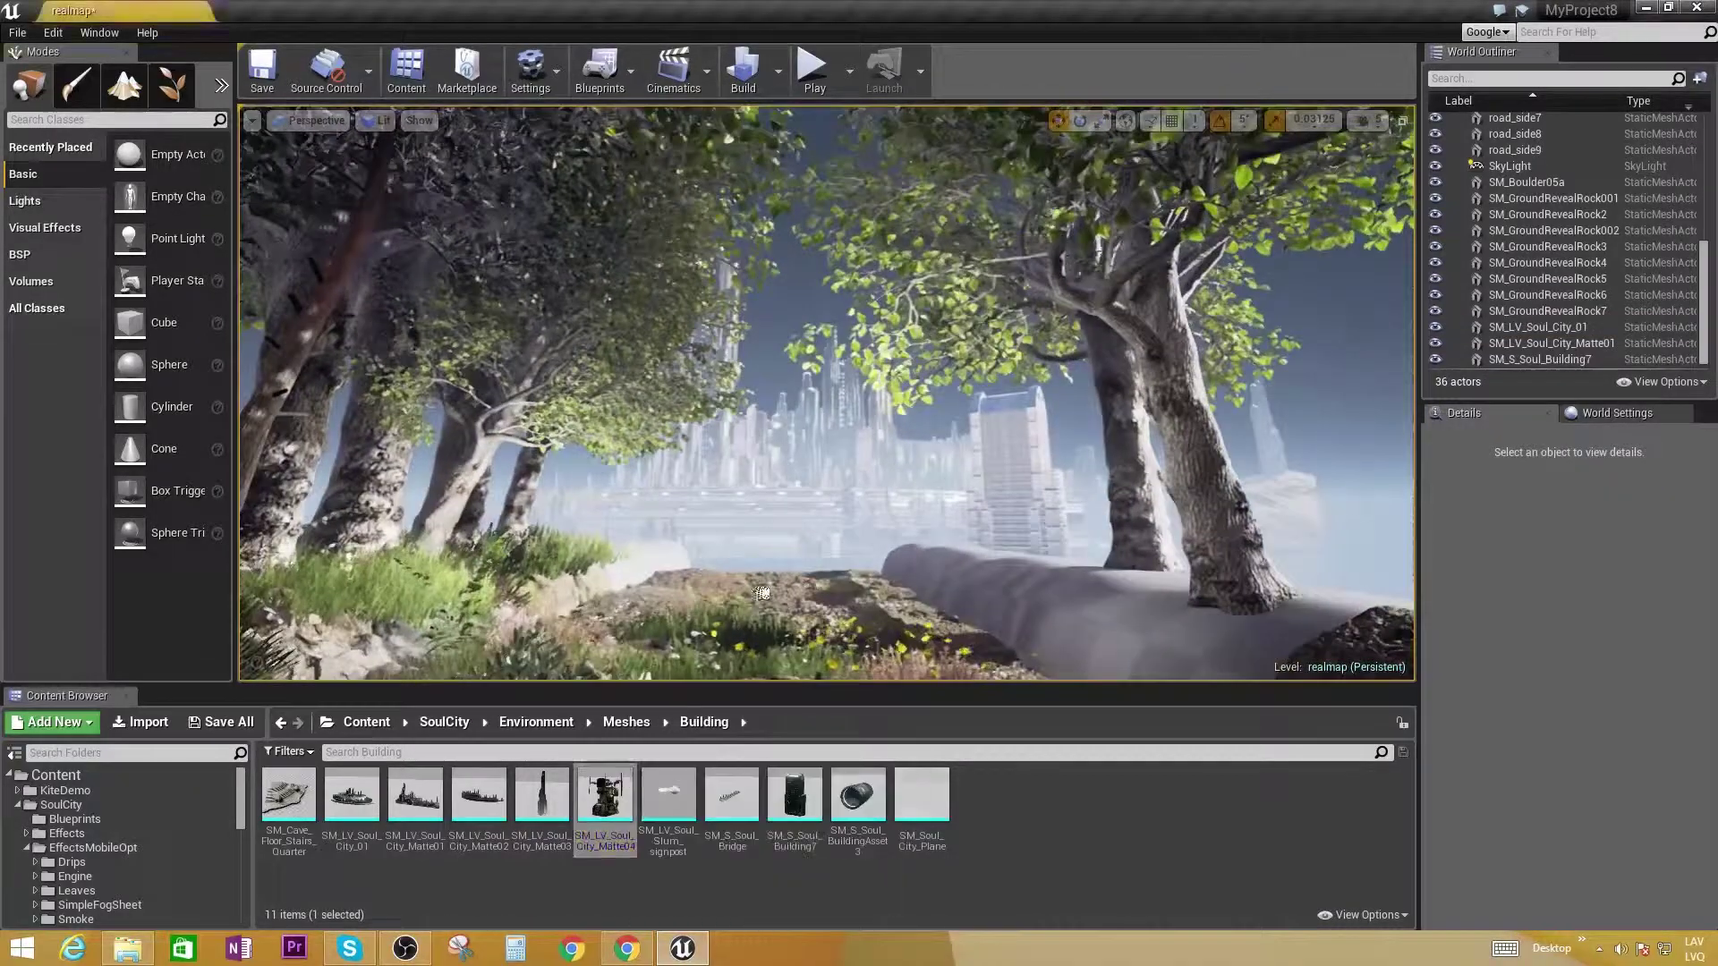
# Place SM_LV_Soul_City_Matte04, turn it to Z -164 and move it back, undoing one move
pyautogui.moveTo(762, 592); pyautogui.dragTo(803, 546)
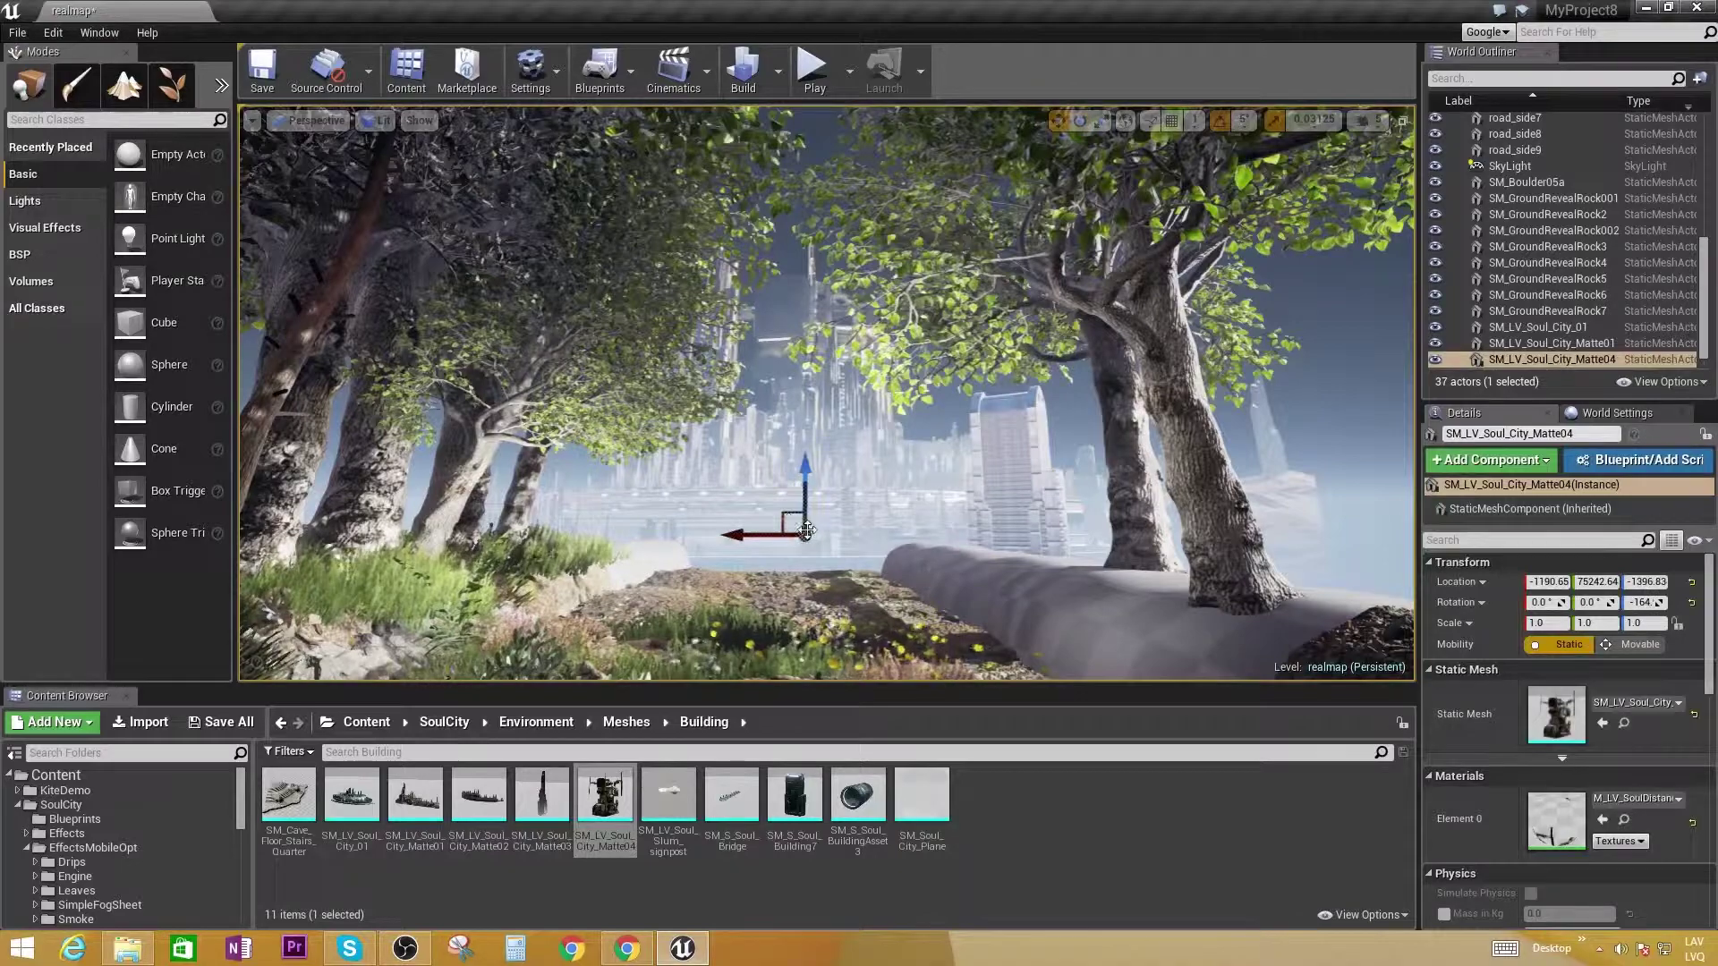
pyautogui.keyDown('alt'); pyautogui.moveTo(726, 558); pyautogui.dragTo(802, 536); pyautogui.keyUp('alt')
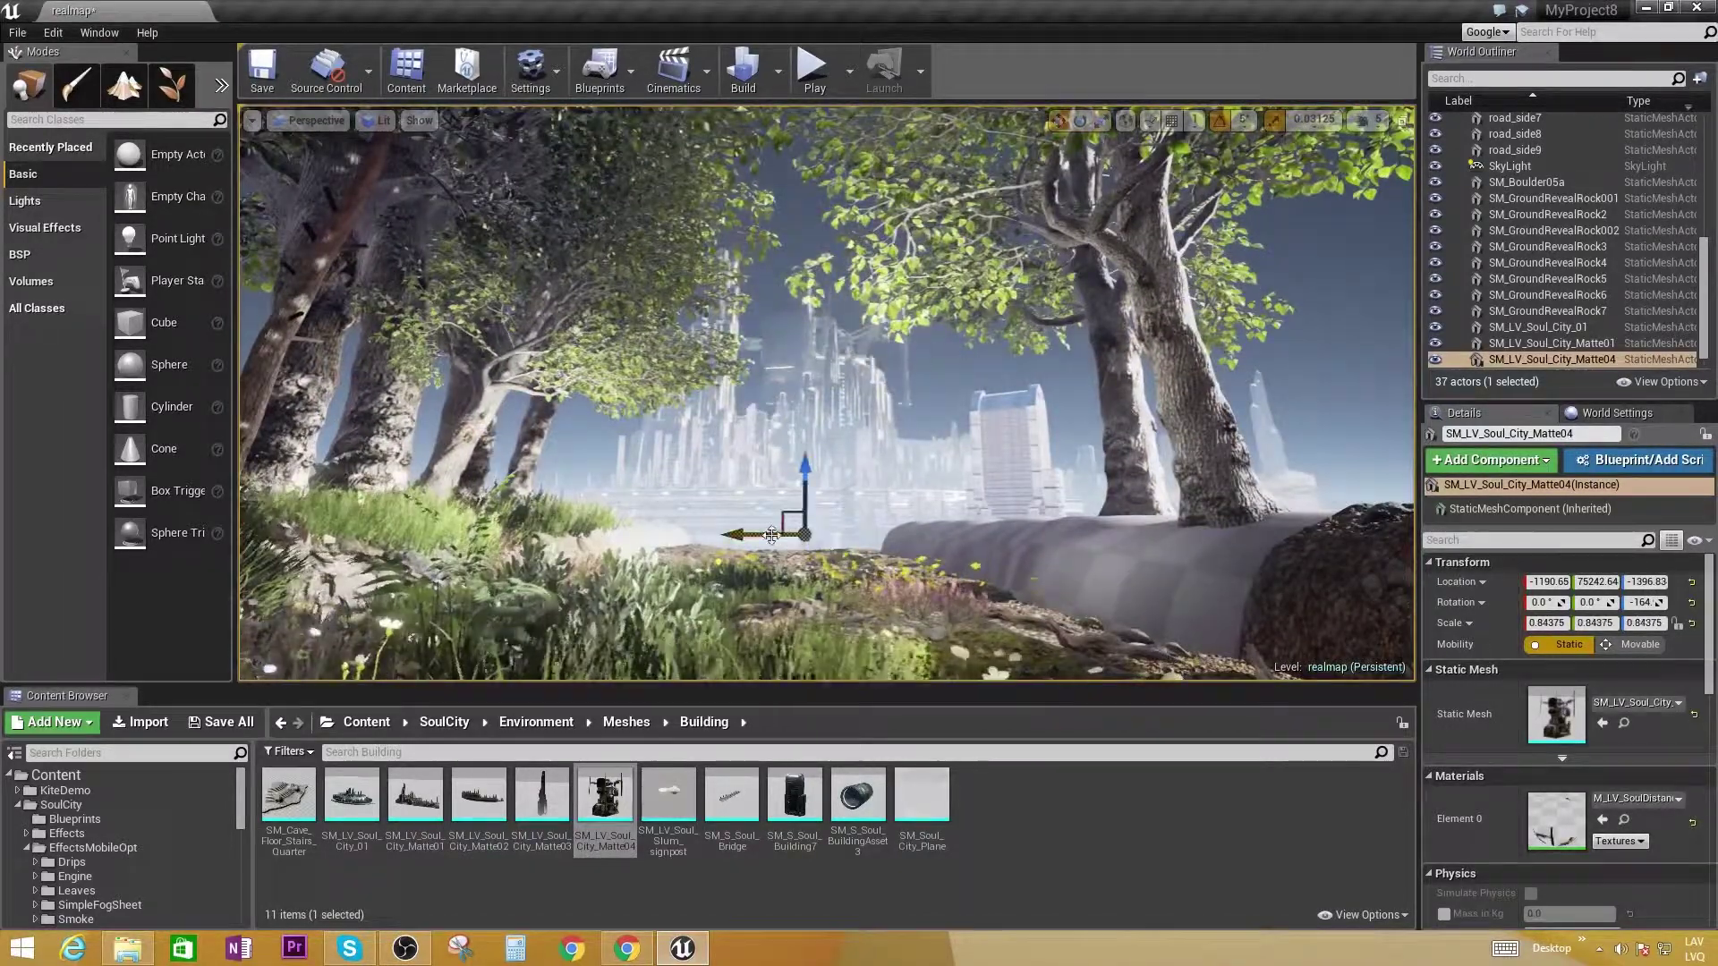
pyautogui.moveTo(1116, 534)
pyautogui.keyDown('alt'); pyautogui.mouseDown()
pyautogui.moveTo(1154, 543)
pyautogui.moveTo(1107, 549)
pyautogui.mouseUp(); pyautogui.keyUp('alt')
pyautogui.hotkey('ctrl', 'z')
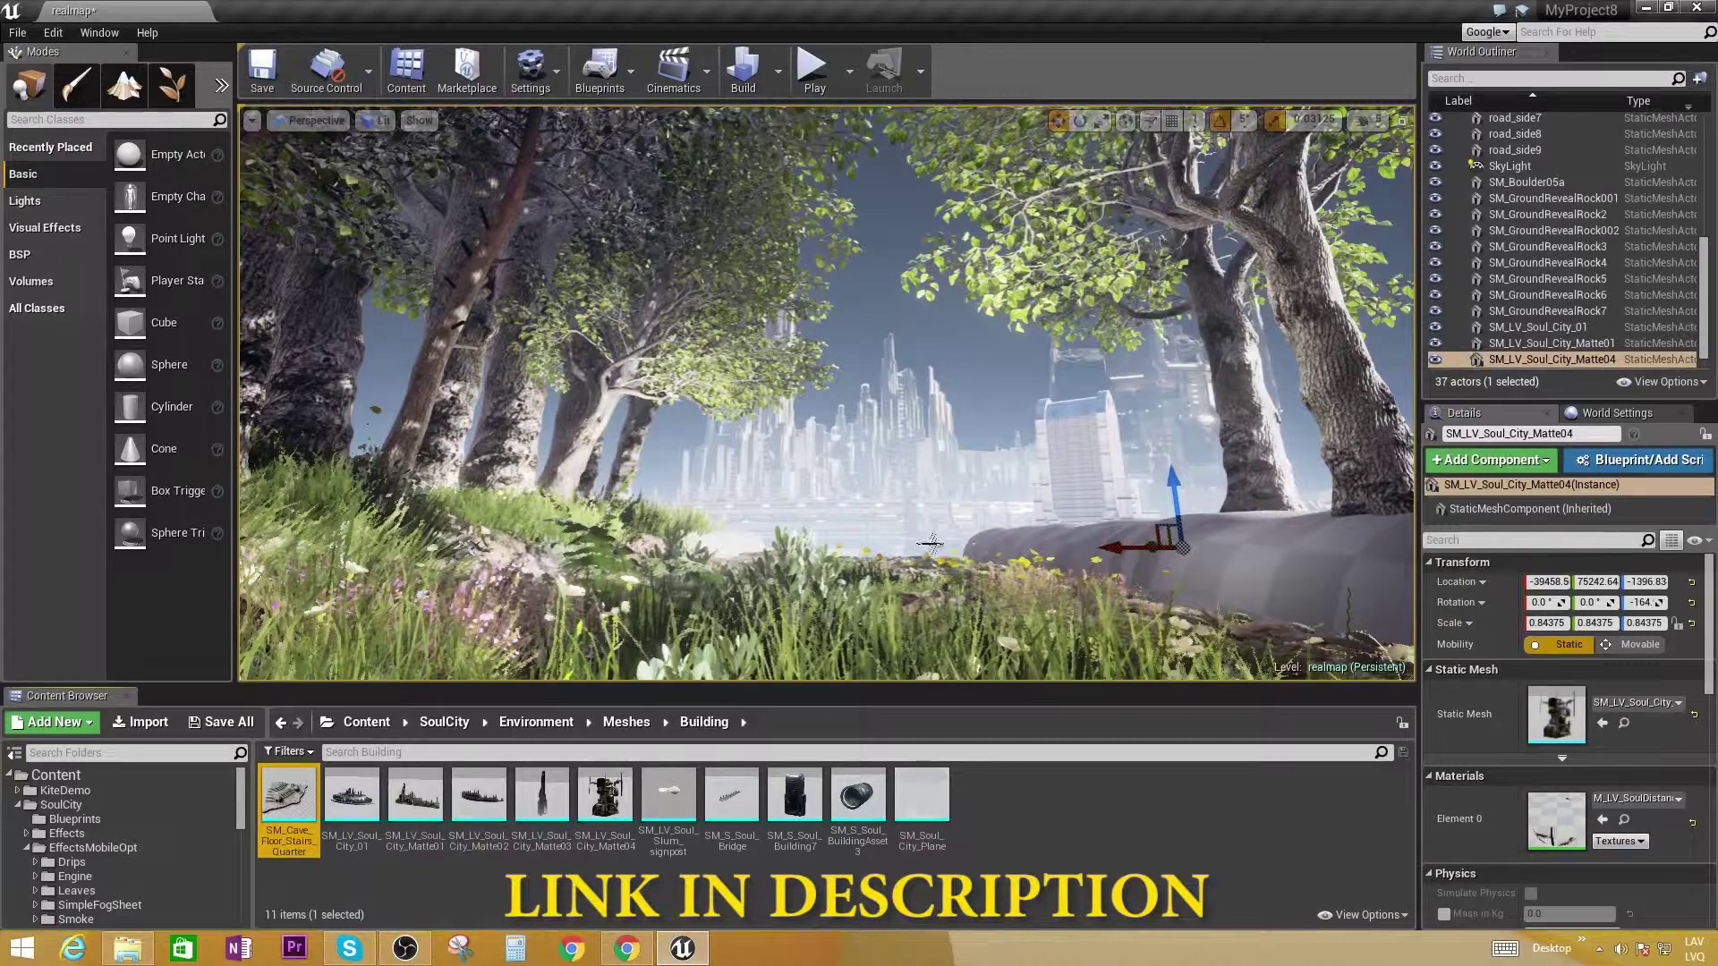
# Place the SM_Cave_Floor_Stairs_Quarter piece, then delete it again
pyautogui.moveTo(922, 542); pyautogui.dragTo(863, 337)
pyautogui.press('e')
pyautogui.press('f')
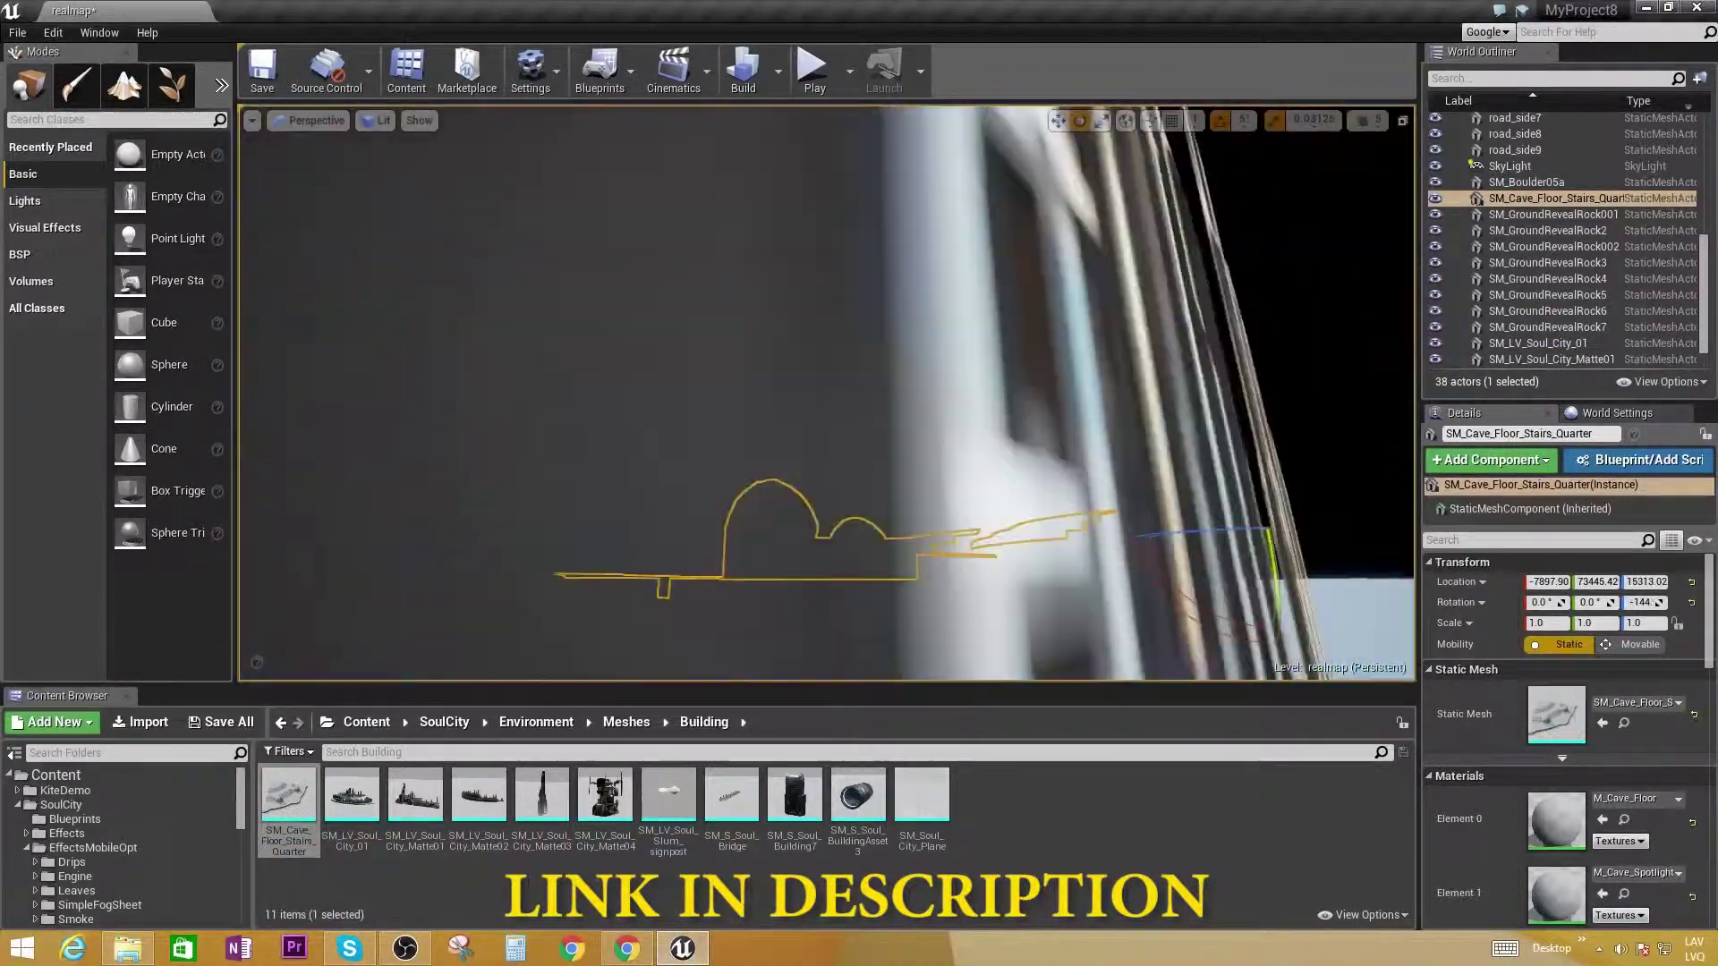
pyautogui.keyDown('alt'); pyautogui.moveTo(826, 390); pyautogui.dragTo(801, 369); pyautogui.keyUp('alt')
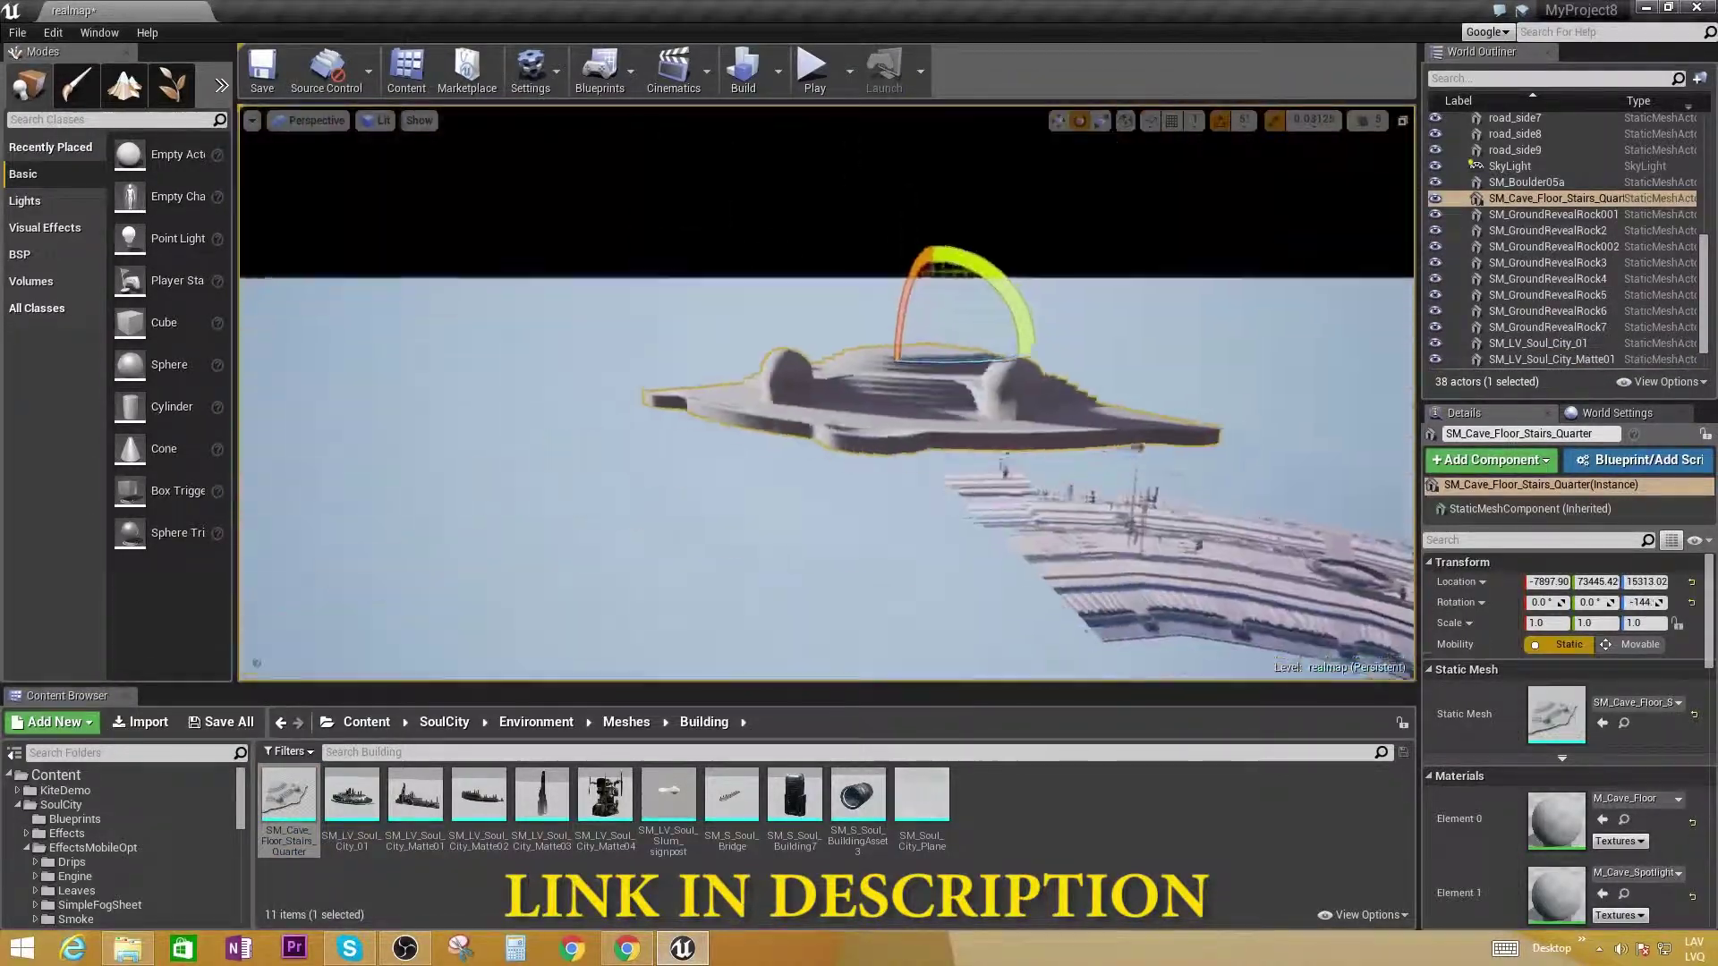
pyautogui.press('Delete')
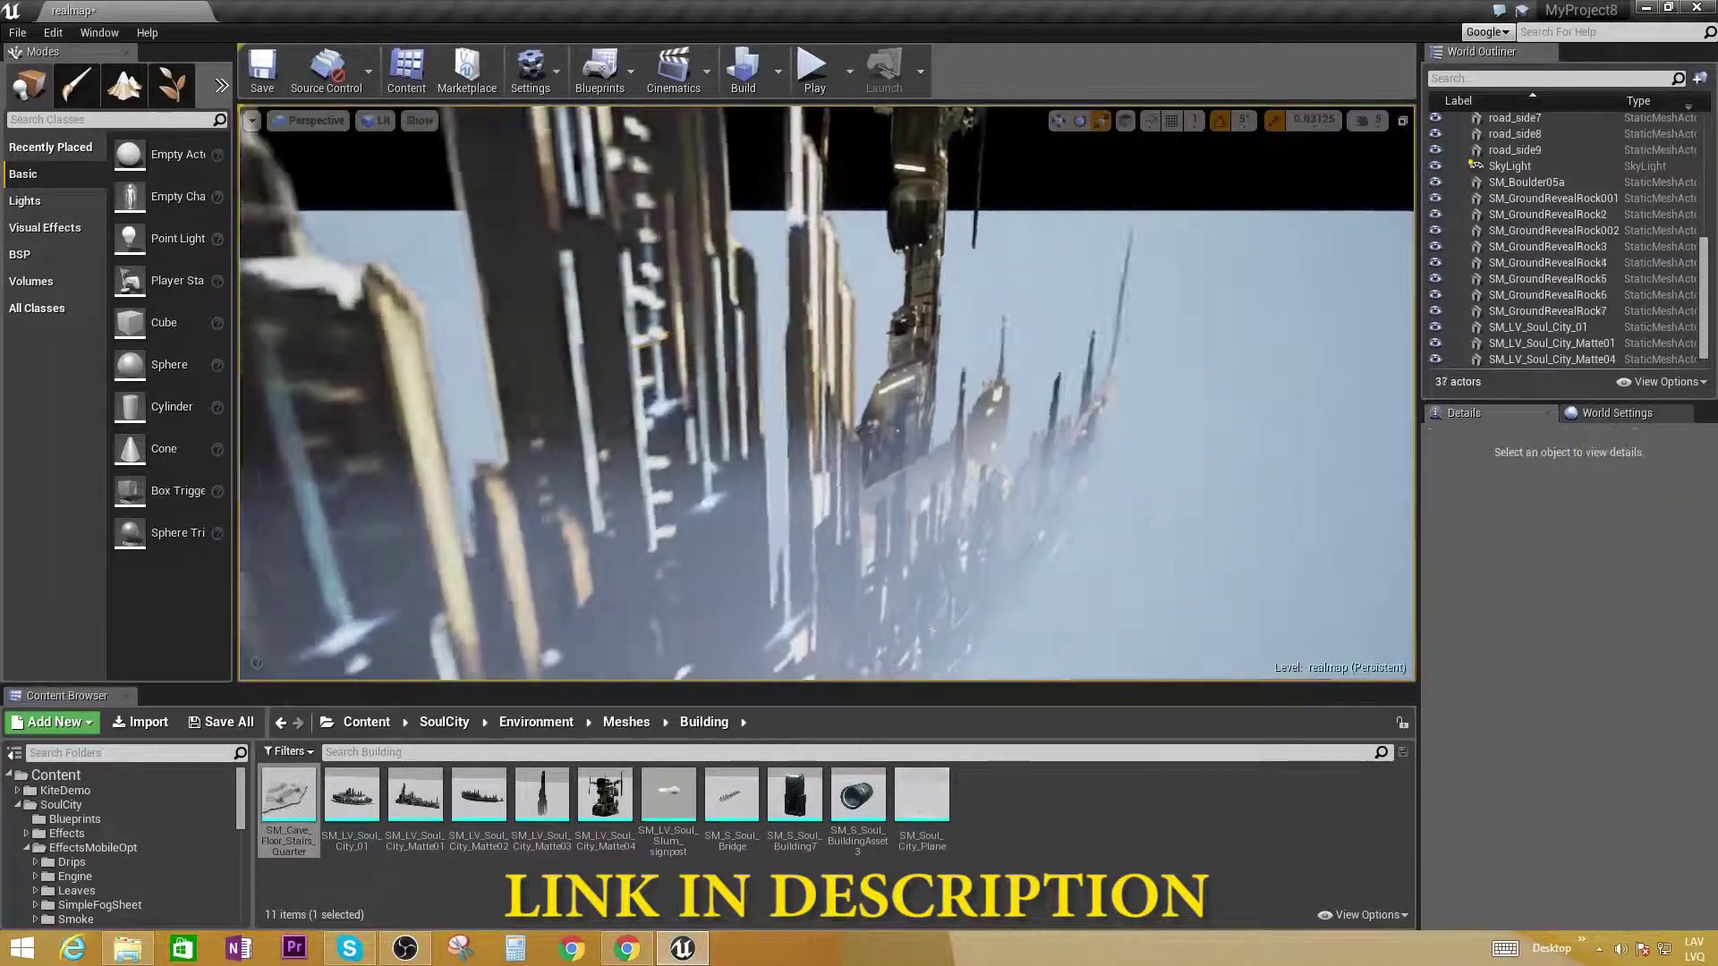
# Frame the tall building and drop another city matte piece near it
pyautogui.click(887, 470)
pyautogui.press('f')
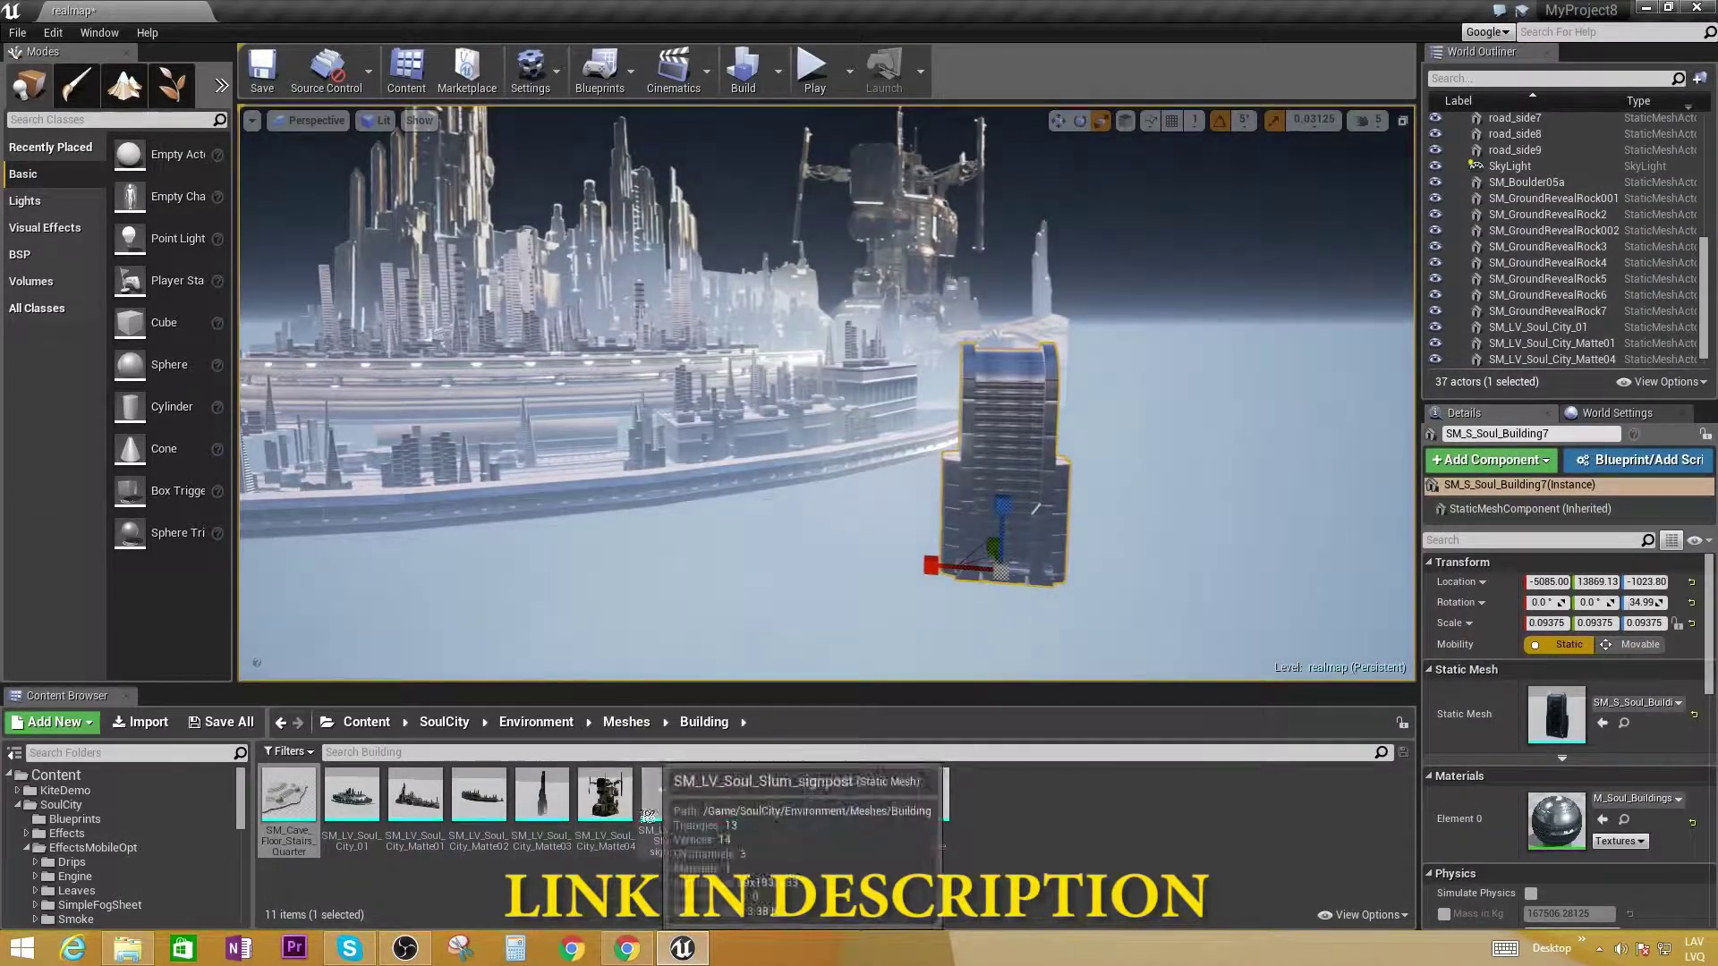
pyautogui.moveTo(621, 808)
pyautogui.mouseDown()
pyautogui.moveTo(801, 582)
pyautogui.moveTo(604, 610)
pyautogui.mouseUp()
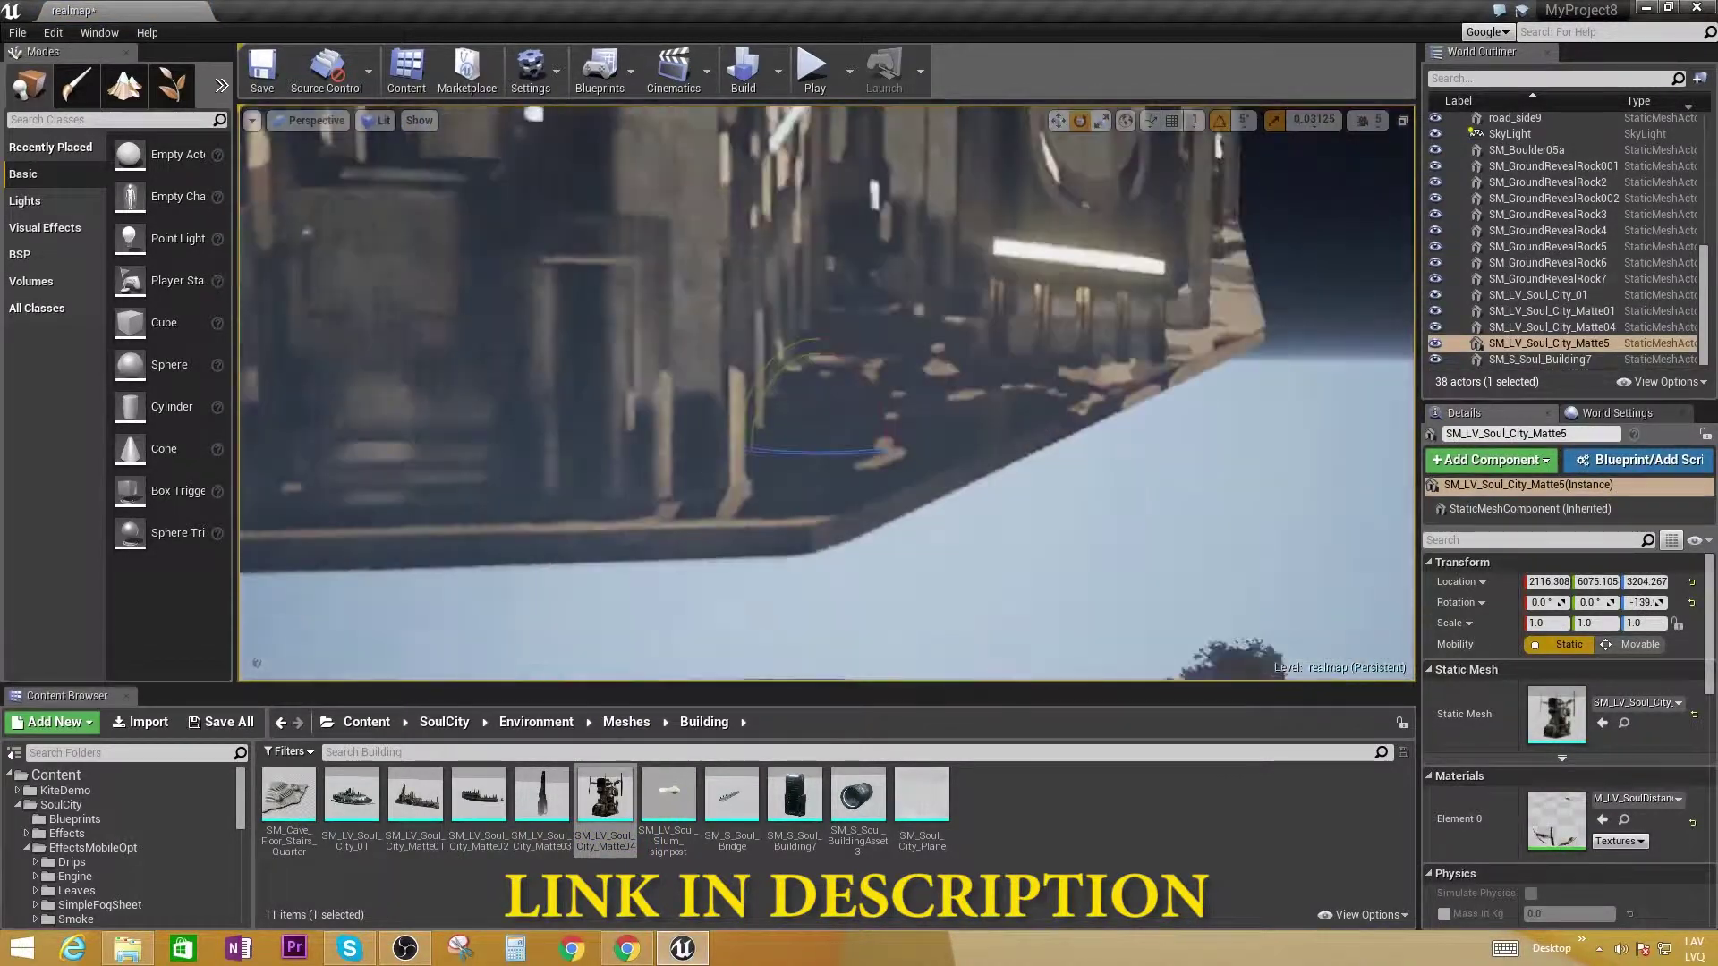
pyautogui.moveTo(605, 611); pyautogui.dragTo(826, 605, button='right')
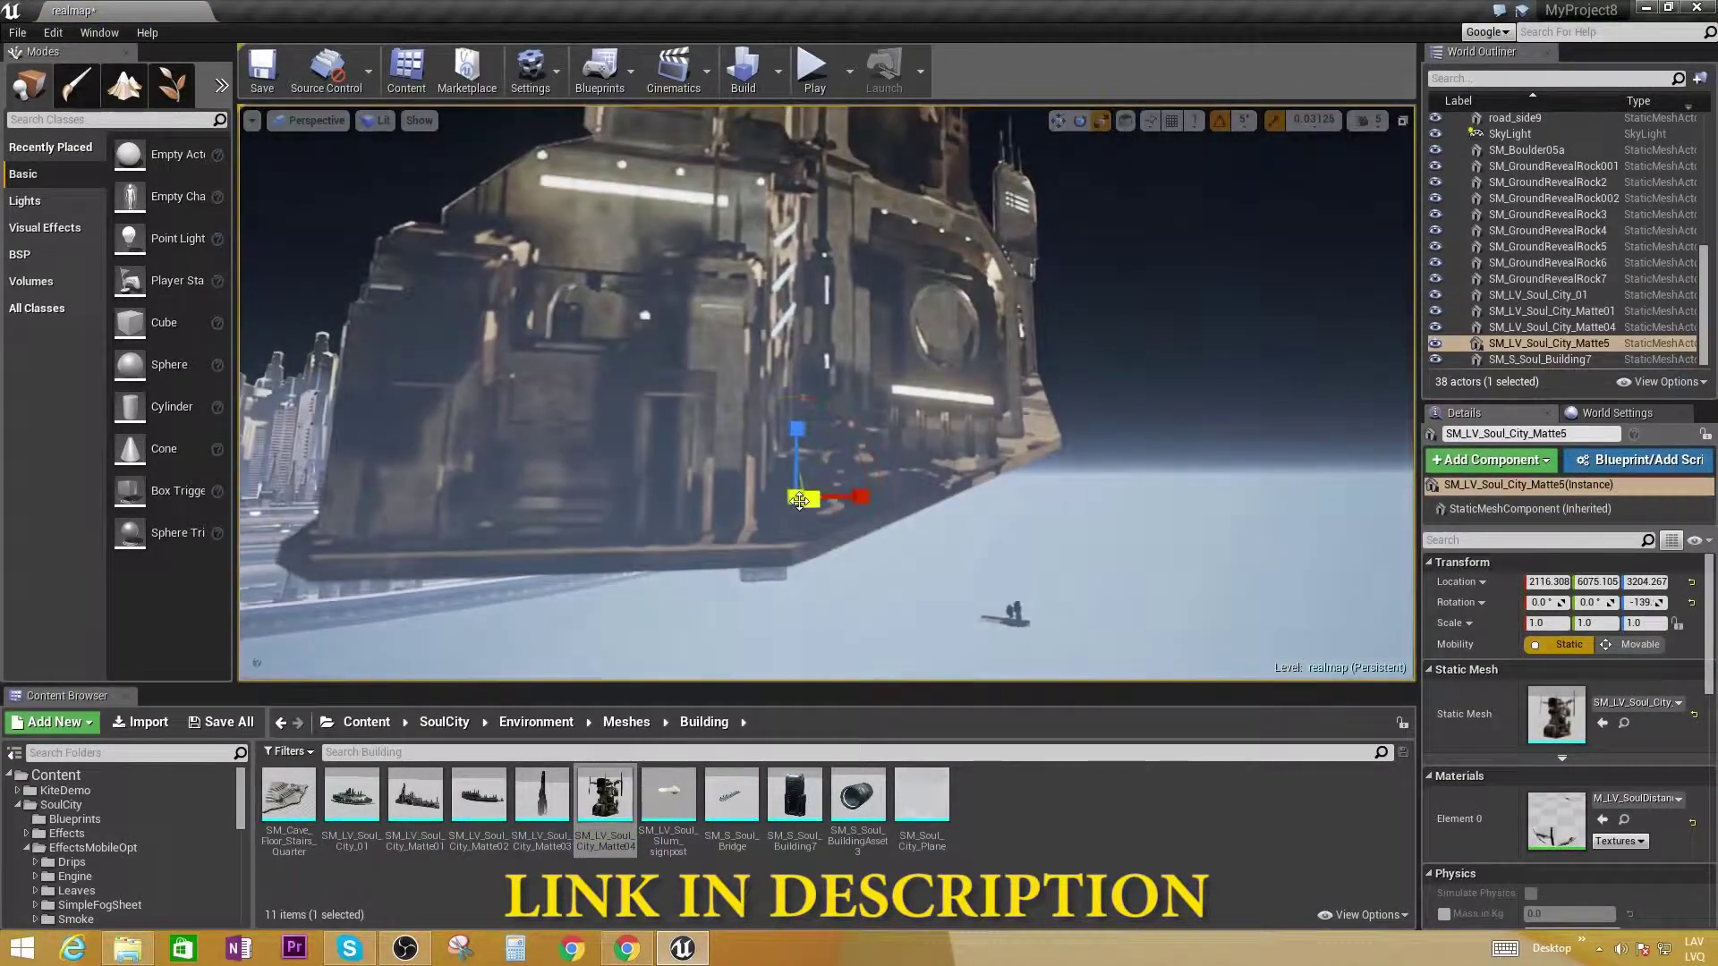
# Shrink the new matte piece to 0.1875 and move it back toward the city
pyautogui.press('r')
pyautogui.moveTo(799, 500); pyautogui.dragTo(753, 518)
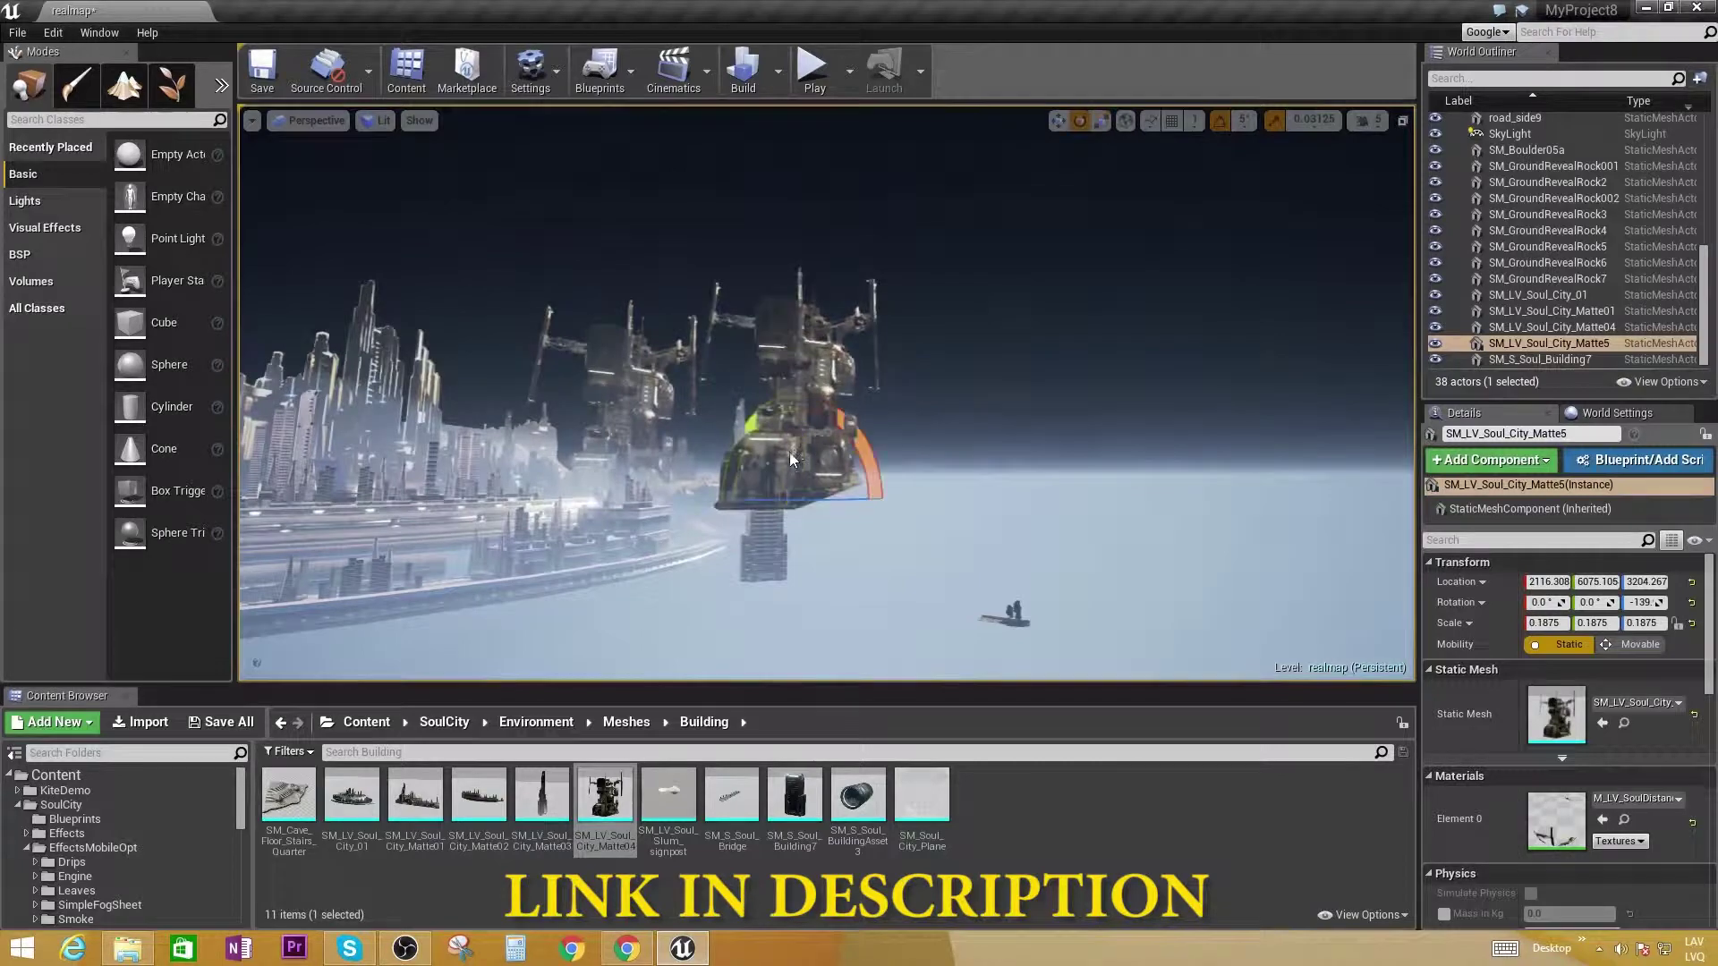
pyautogui.press('w')
pyautogui.moveTo(789, 452); pyautogui.dragTo(593, 633)
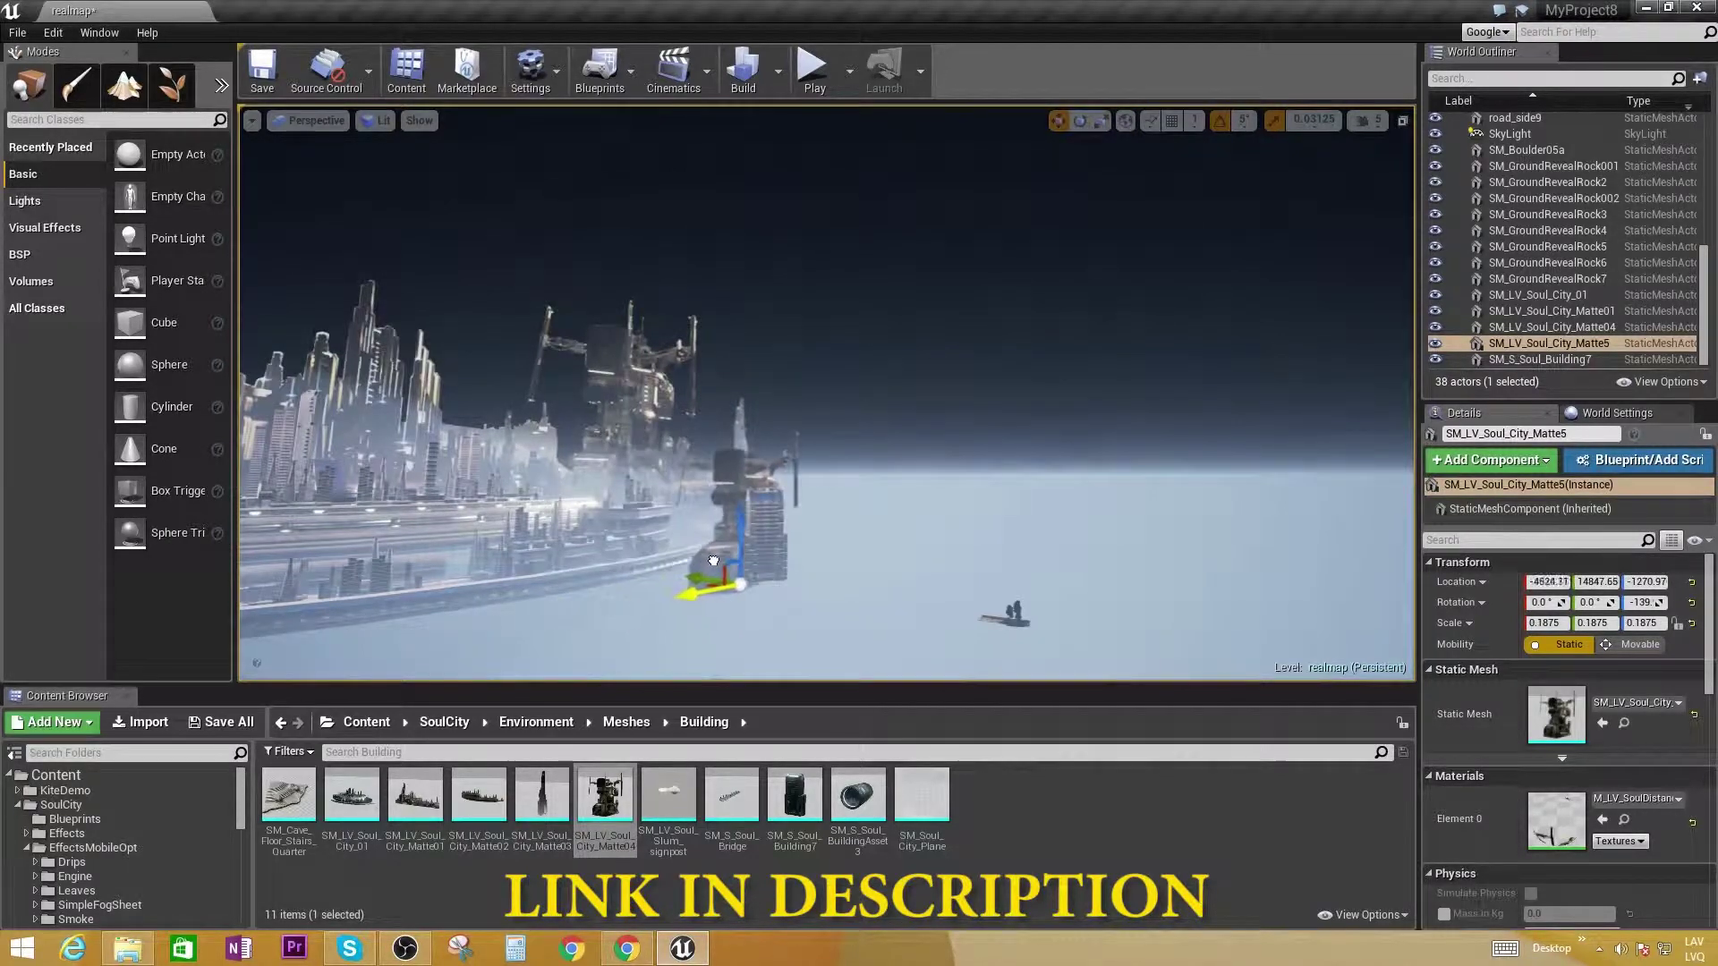
pyautogui.keyDown('shift'); pyautogui.moveTo(703, 578); pyautogui.dragTo(806, 362); pyautogui.keyUp('shift')
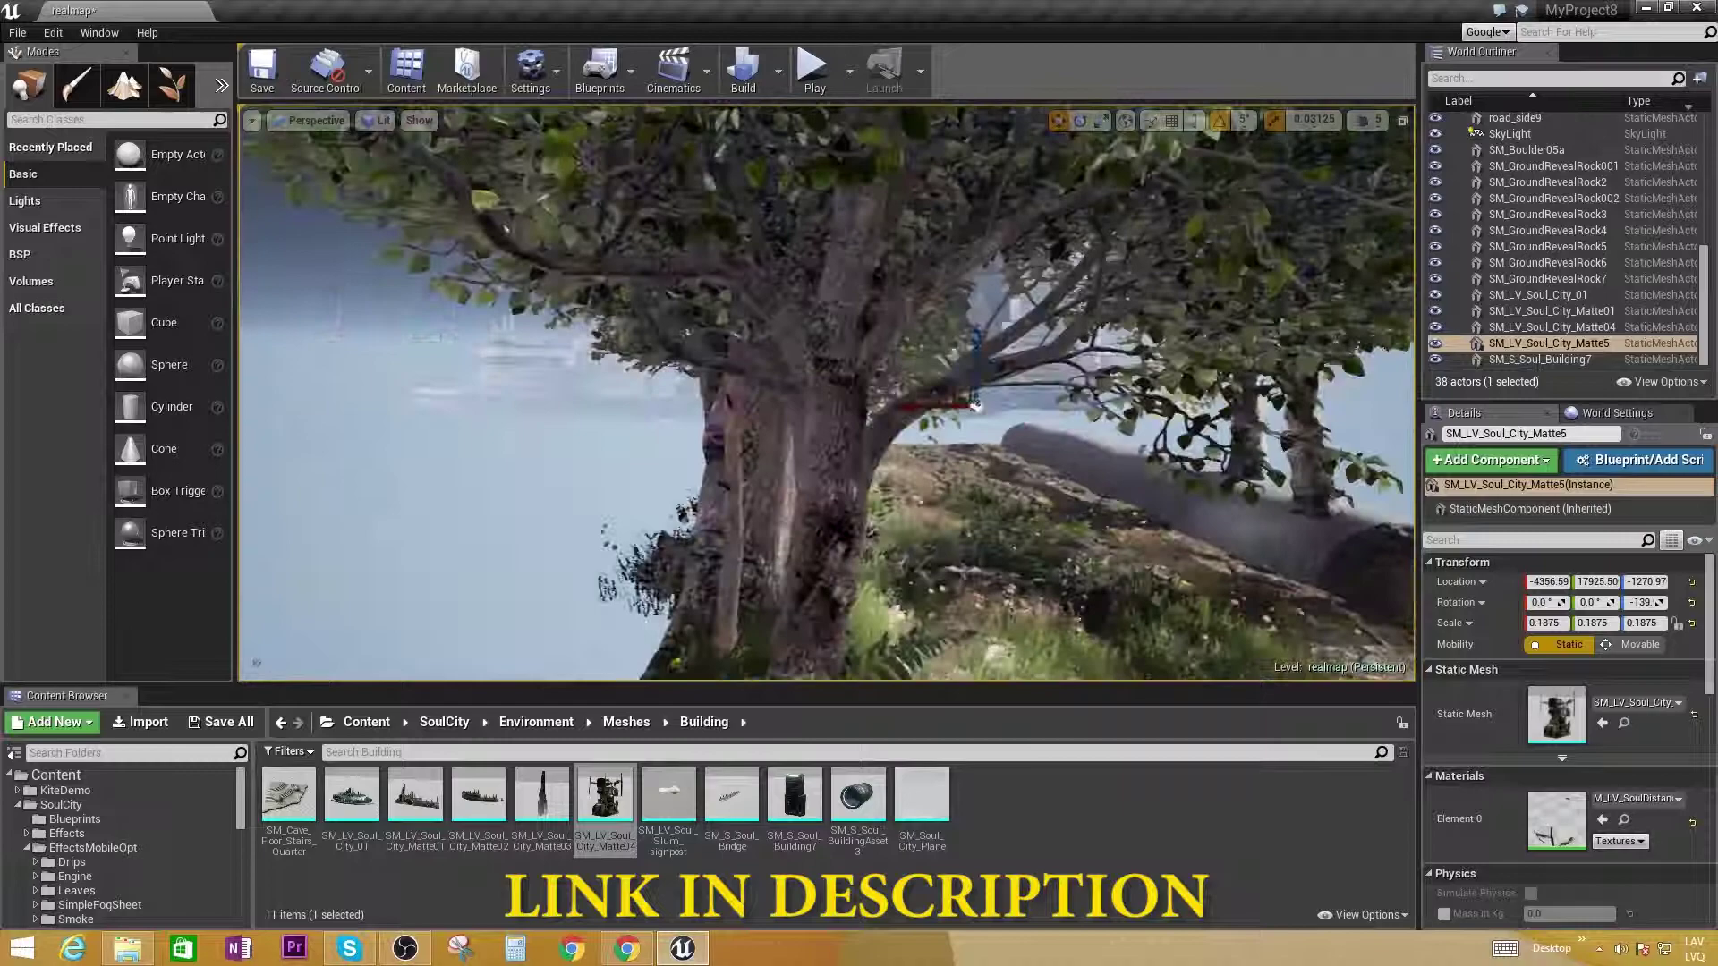
pyautogui.click(859, 537)
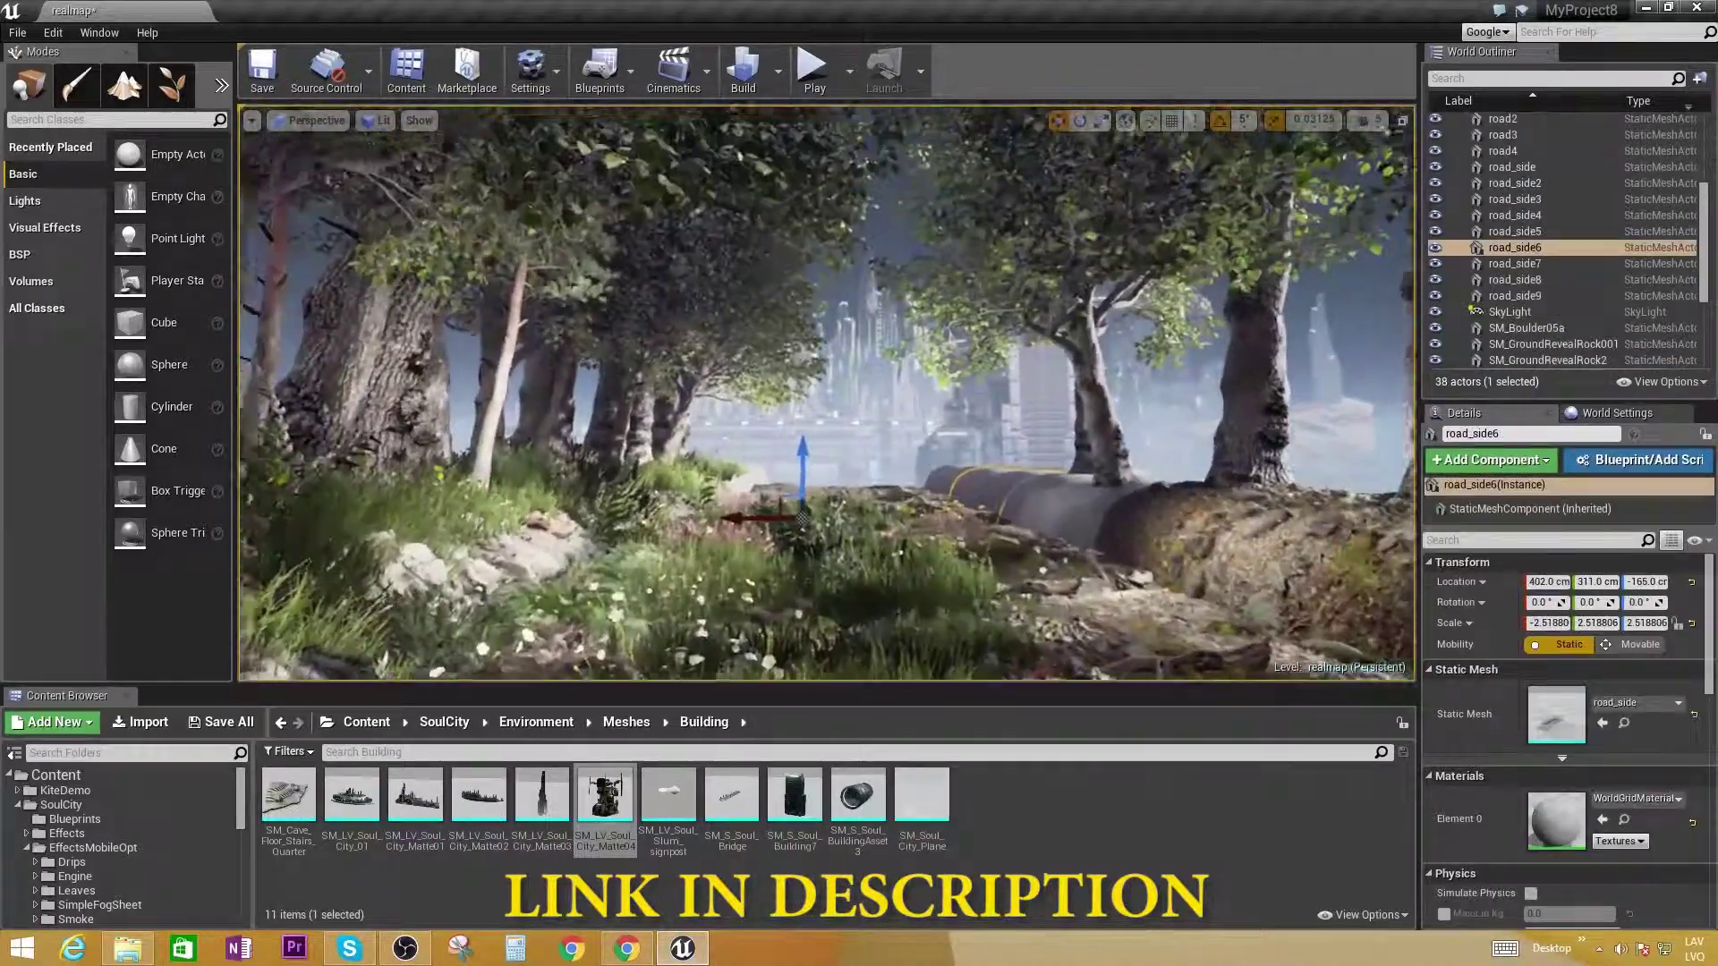
pyautogui.moveTo(803, 519); pyautogui.dragTo(940, 443, button='right')
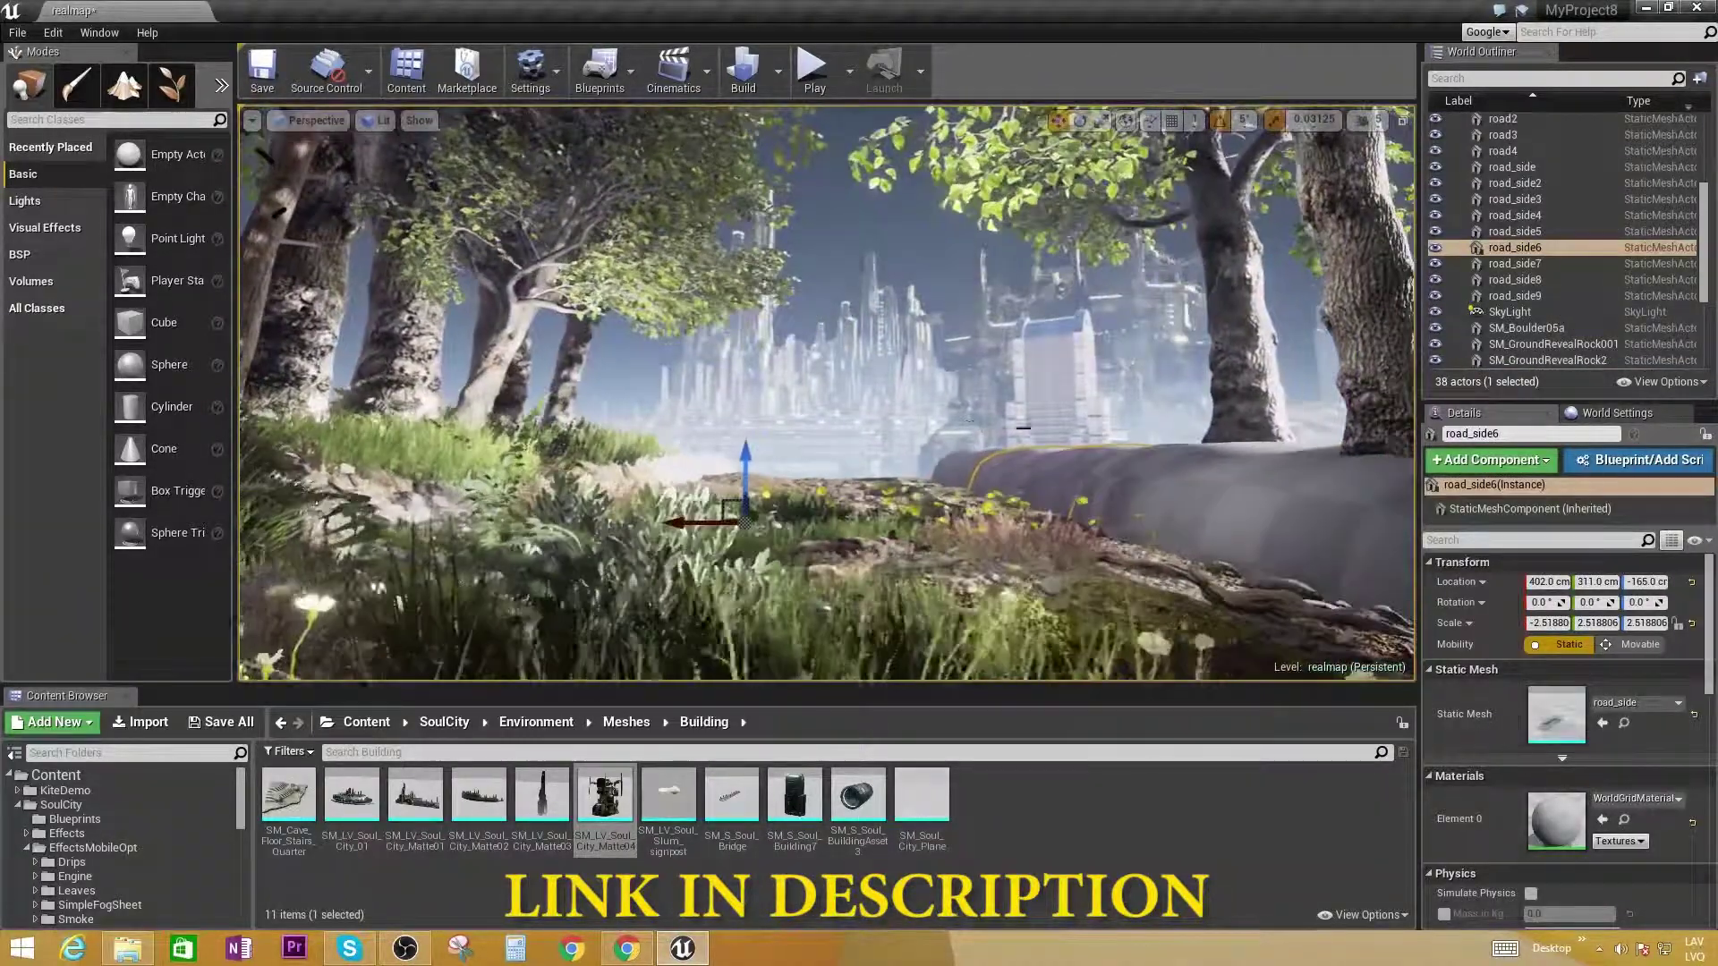